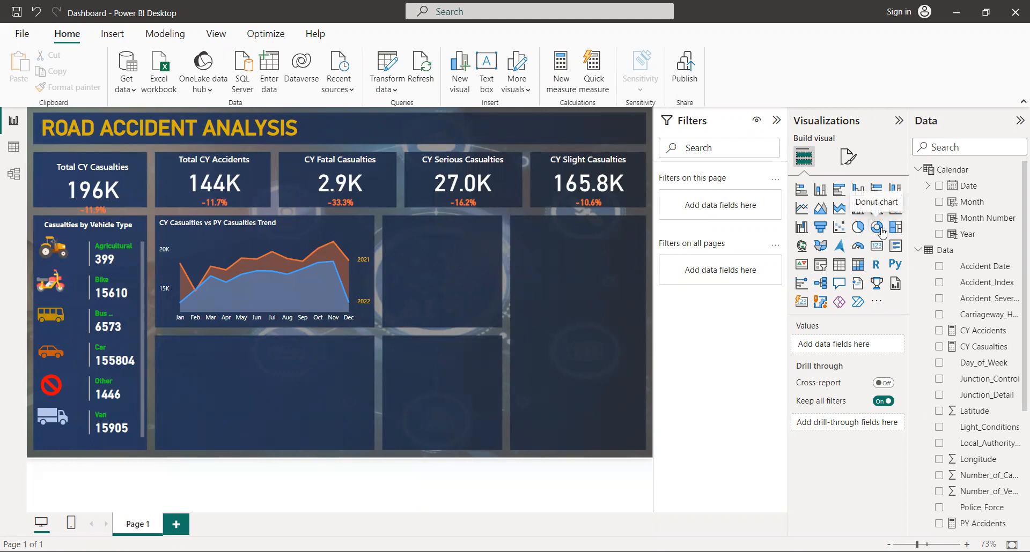
Insert a donut chart and fit it into the empty panel right beside the CY vs PY casualties trend chart
left_click(878, 228)
left_click_drag(571, 261, 484, 289)
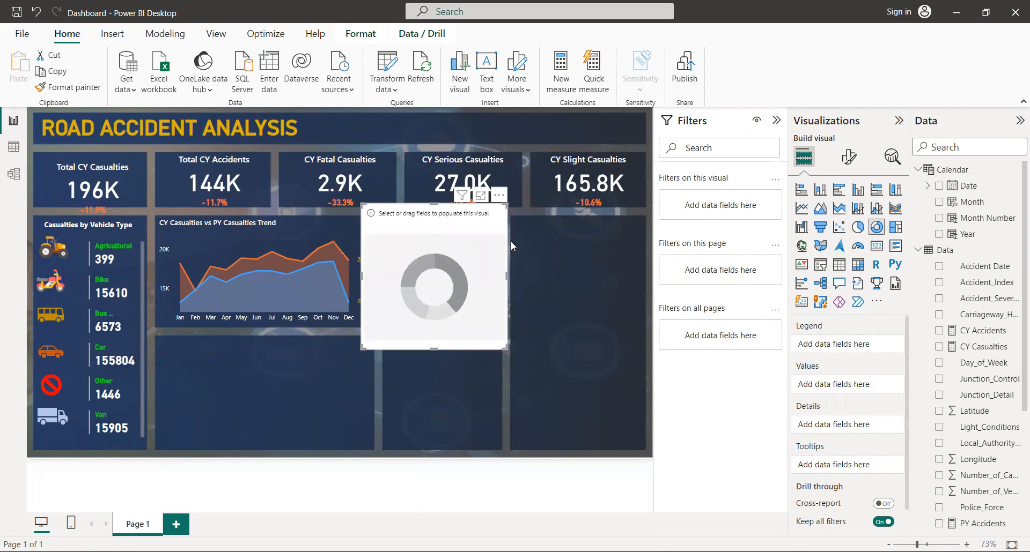
left_click_drag(507, 209, 502, 228)
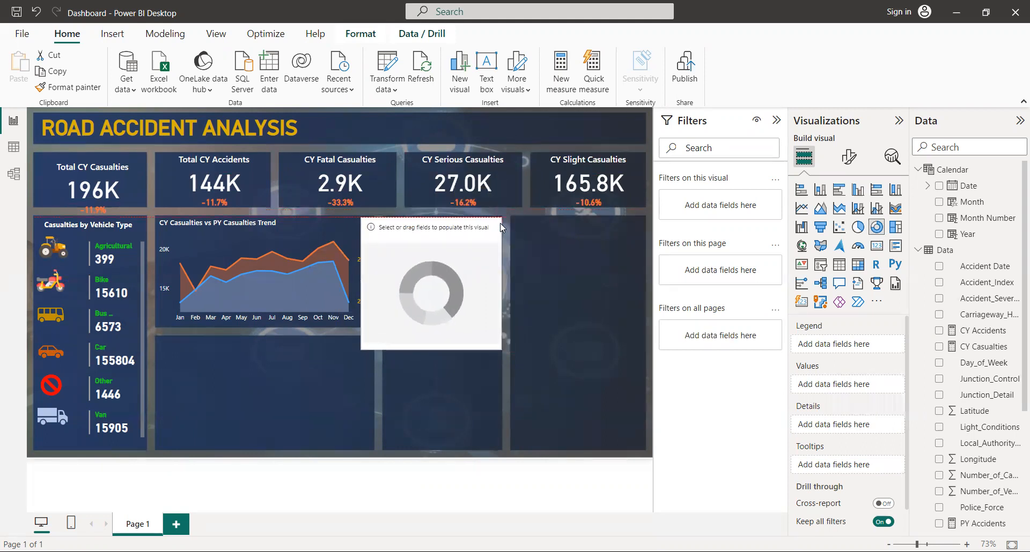
left_click_drag(364, 348, 382, 326)
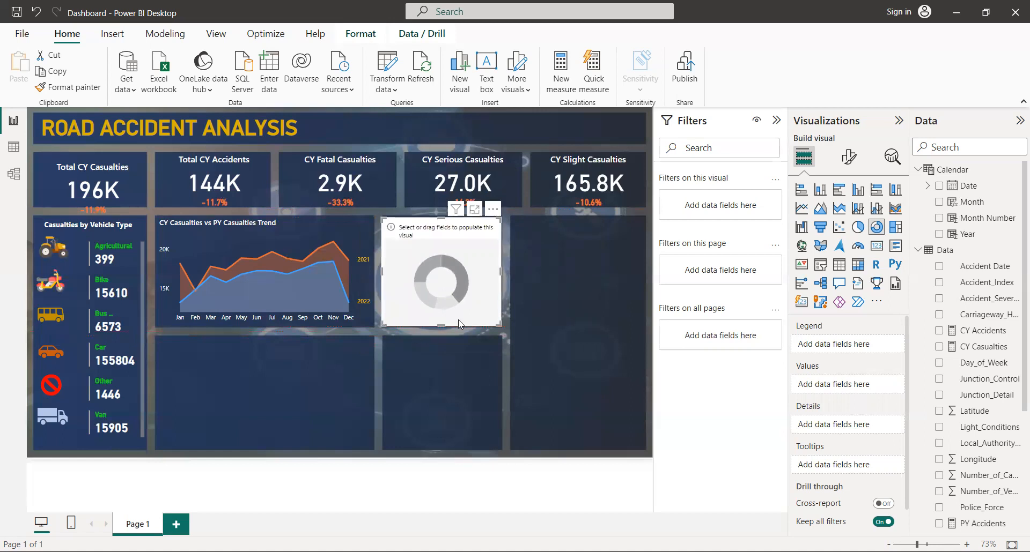
left_click(551, 295)
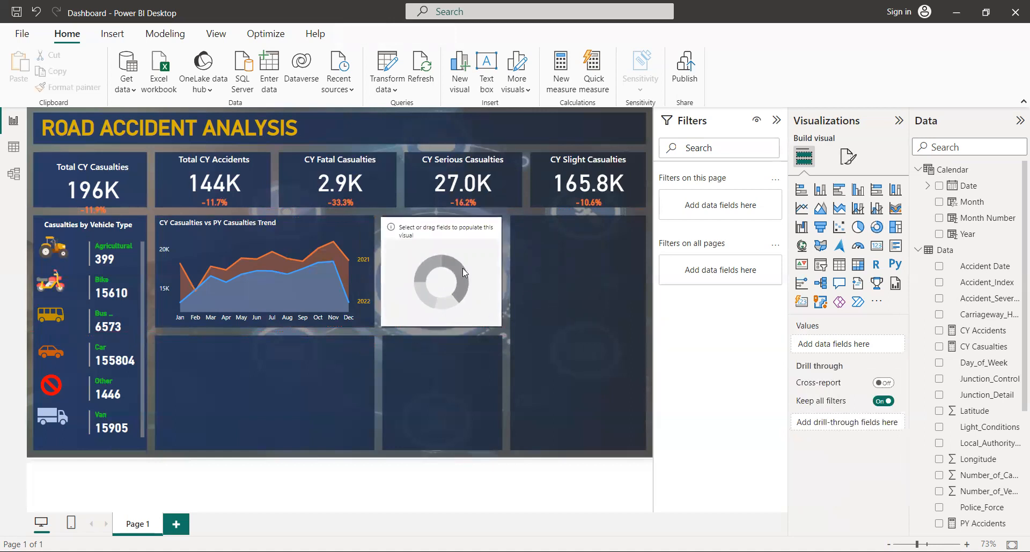
left_click_drag(454, 255, 455, 261)
left_click(604, 304)
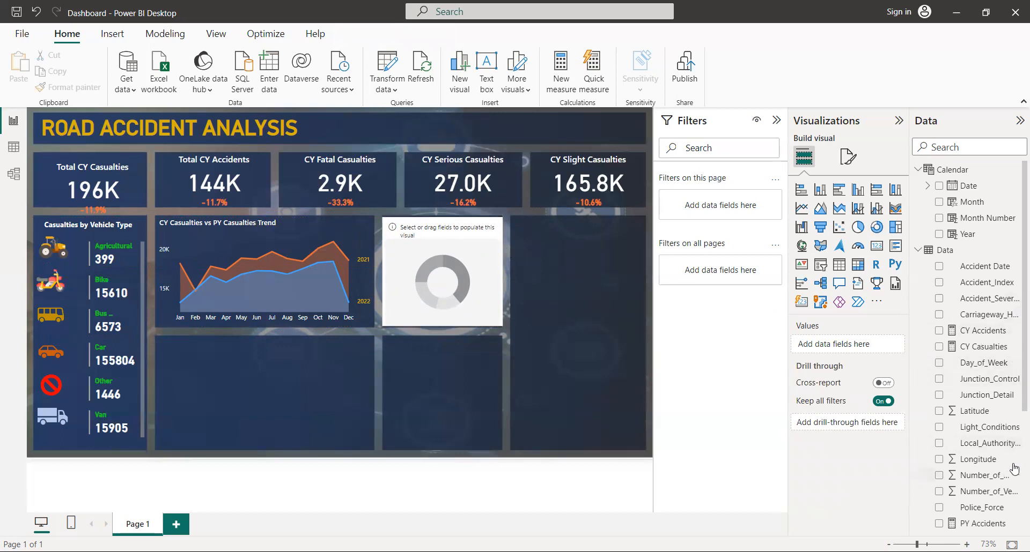
Assign Urban_or_Rural_Area as the donut chart's legend and CY Casualties as its values
scroll(998, 461, "down", 5)
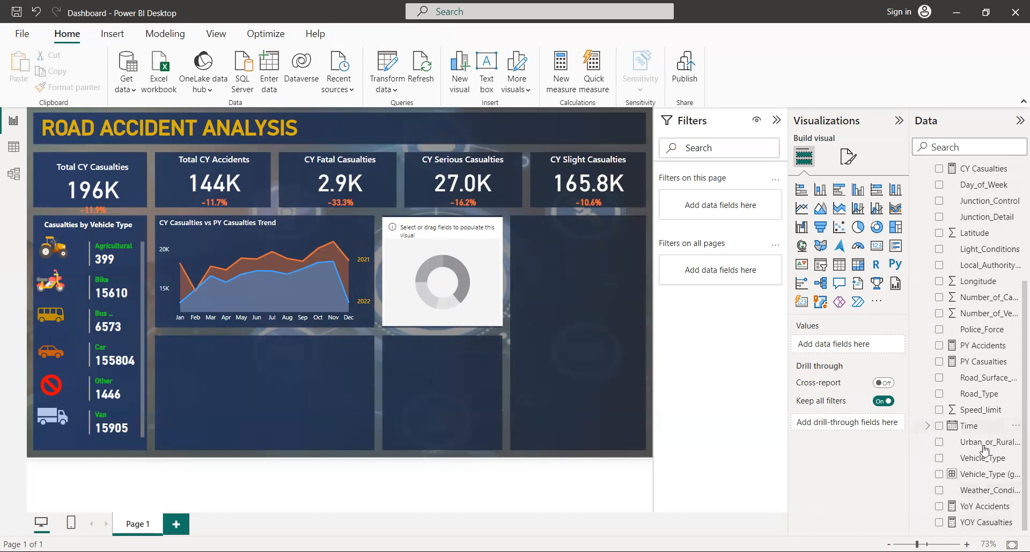
left_click_drag(998, 448, 453, 262)
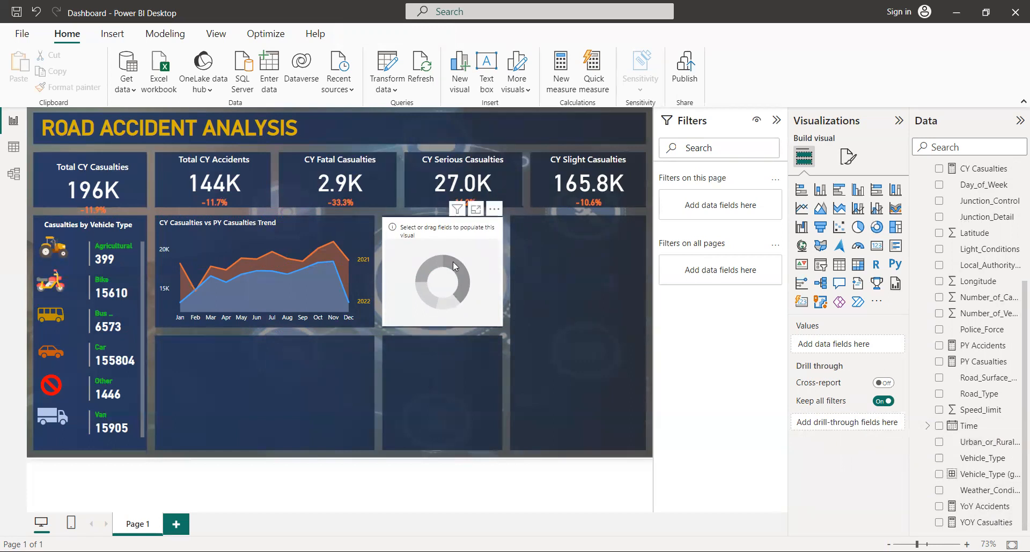
left_click(453, 262)
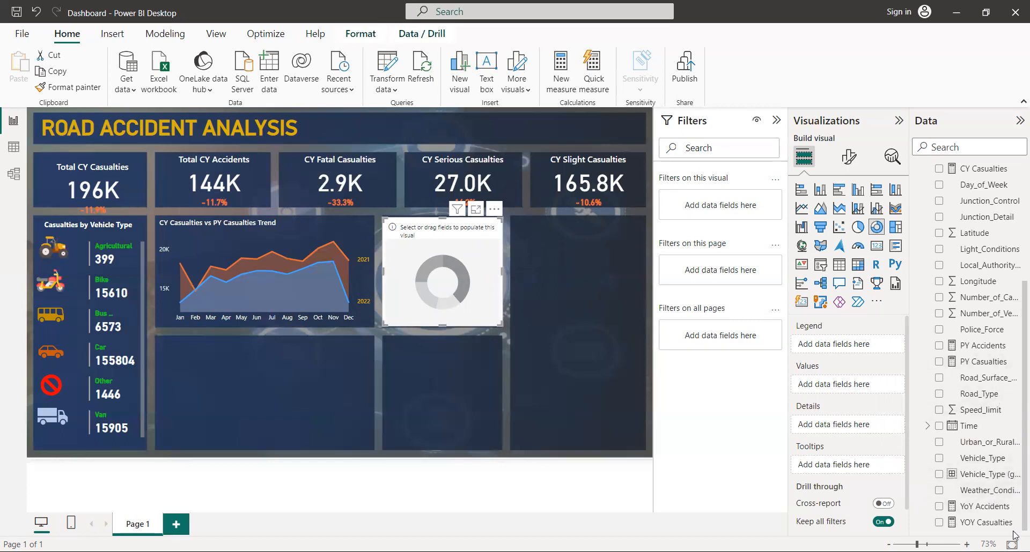
left_click_drag(989, 447, 881, 348)
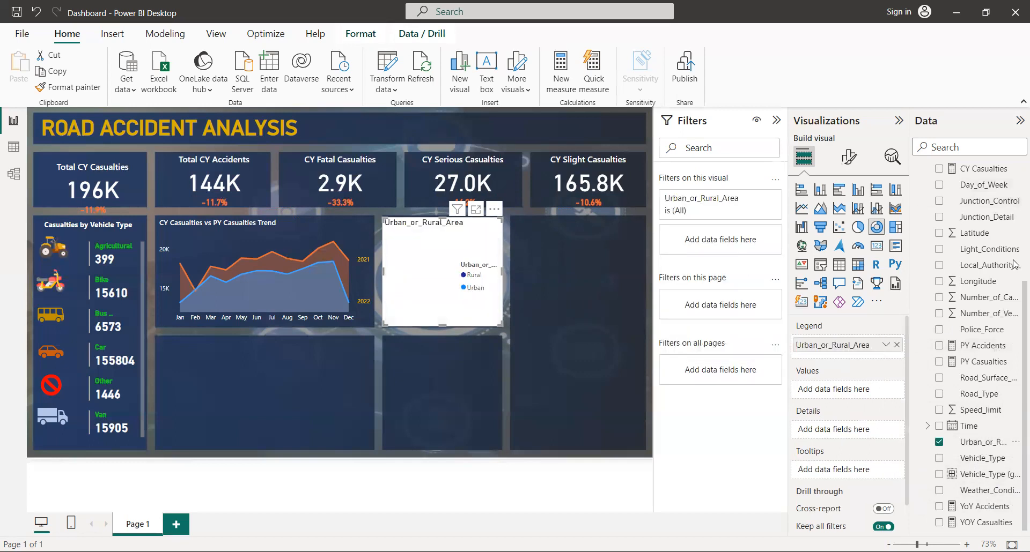
scroll(1013, 262, "up", 4)
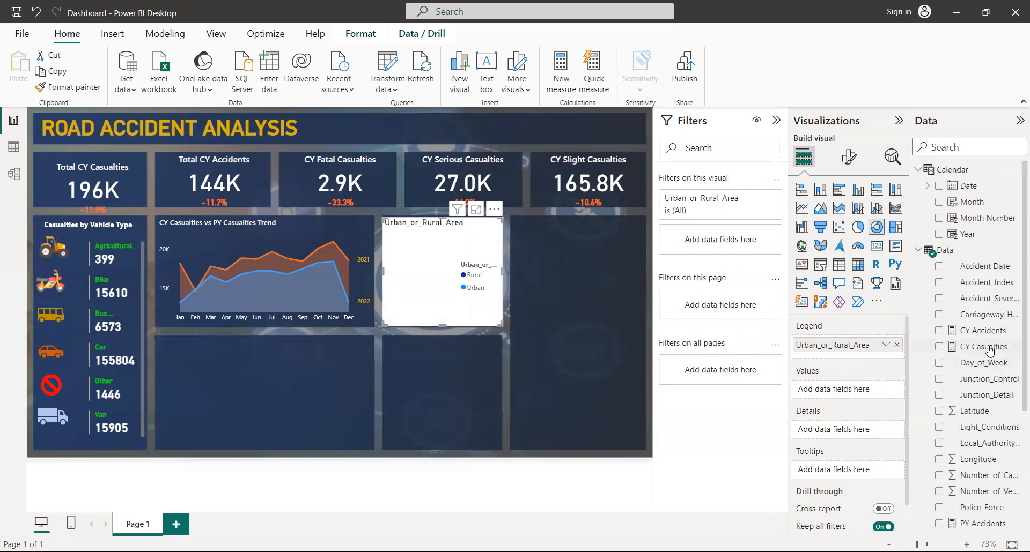
left_click_drag(986, 348, 883, 392)
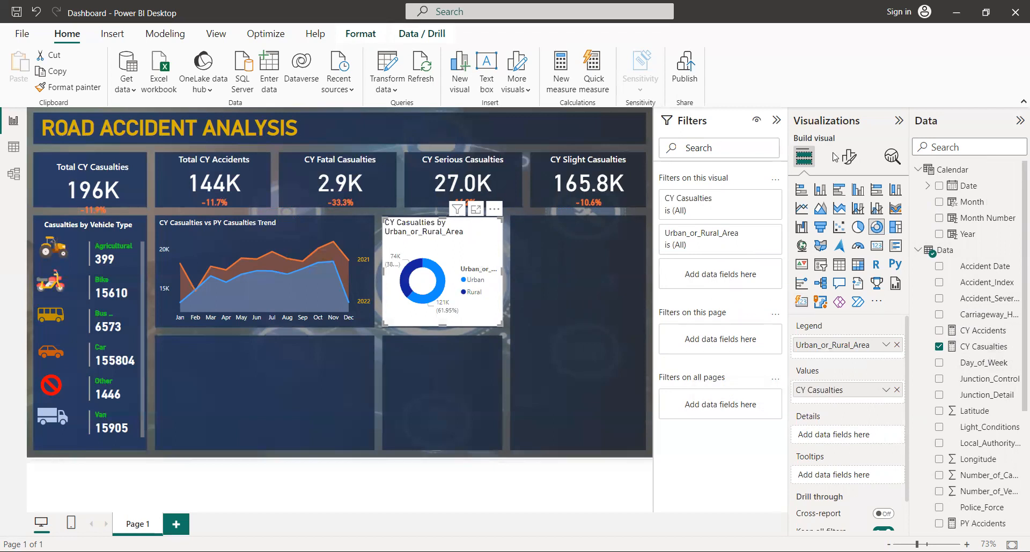
Turn off the legend of the donut chart
left_click(848, 159)
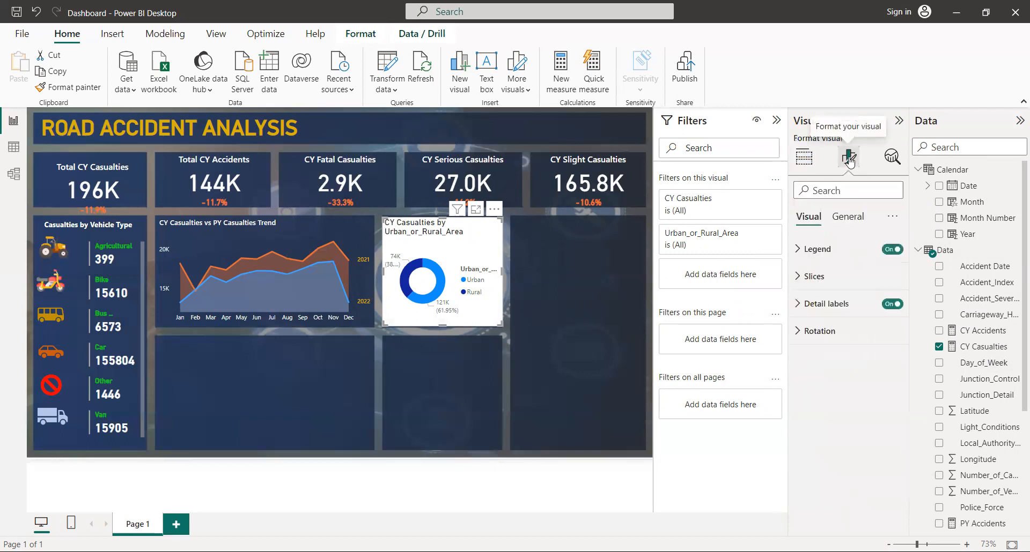
left_click(893, 251)
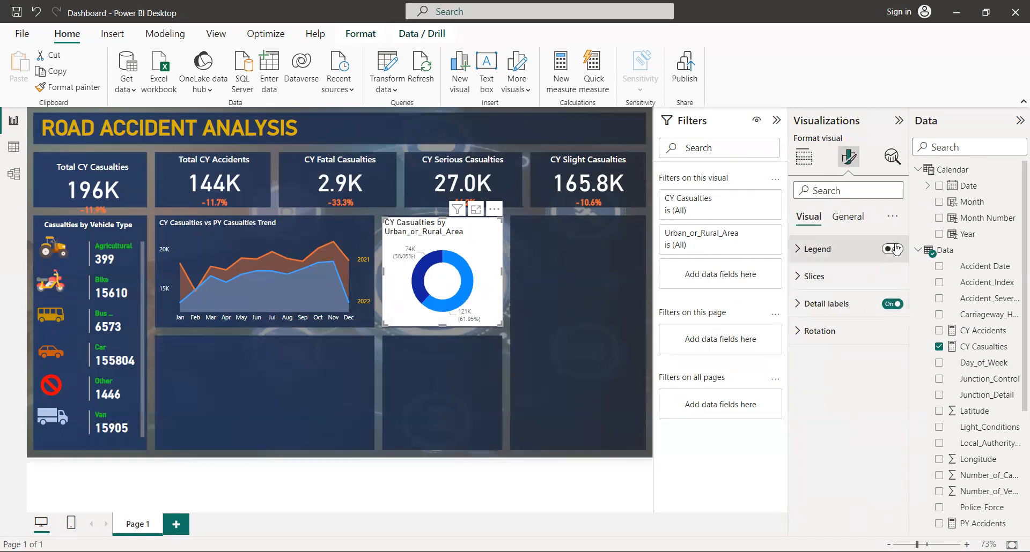
left_click(893, 250)
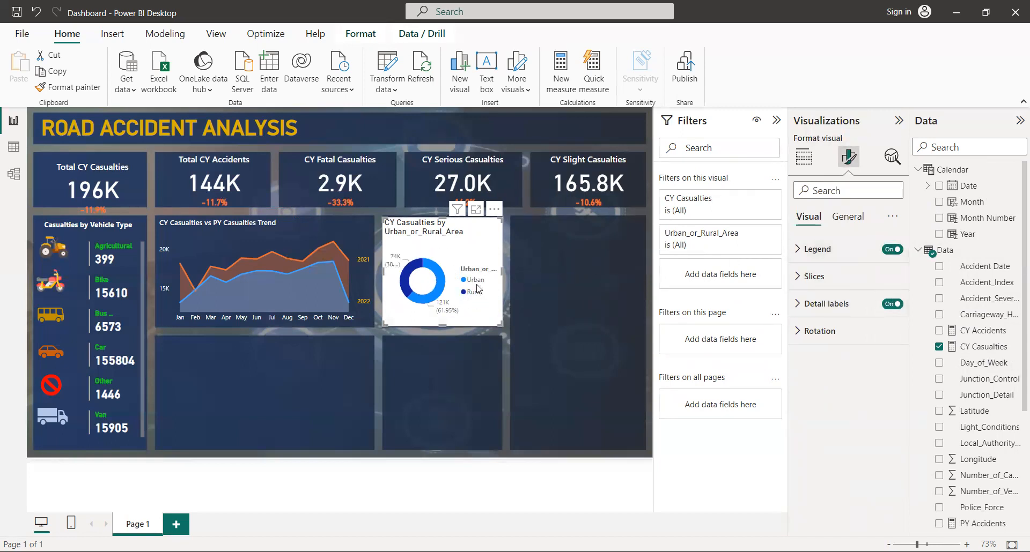
left_click(893, 250)
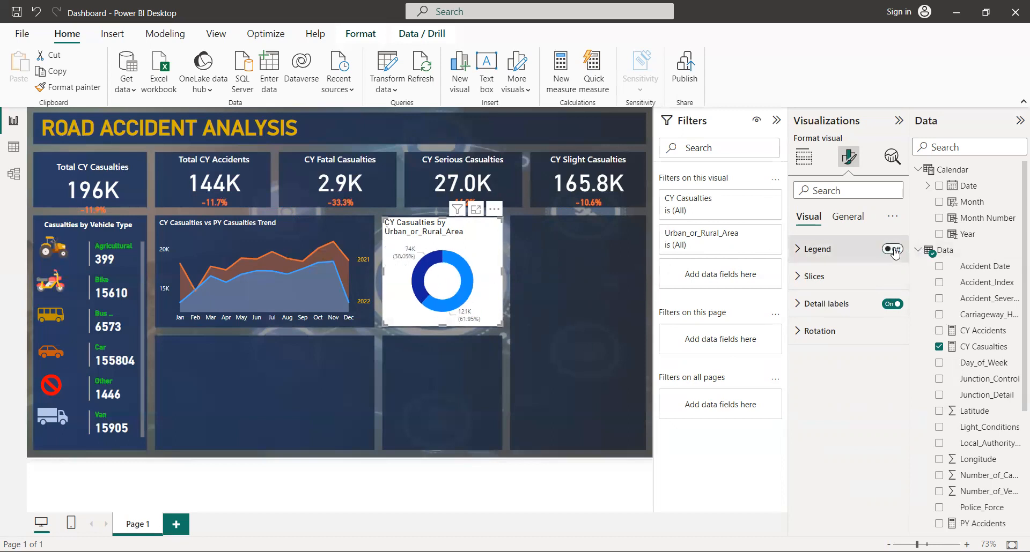
Edit the donut chart's title text to read "CY Casualties by Urban/ Rural_"
left_click(853, 220)
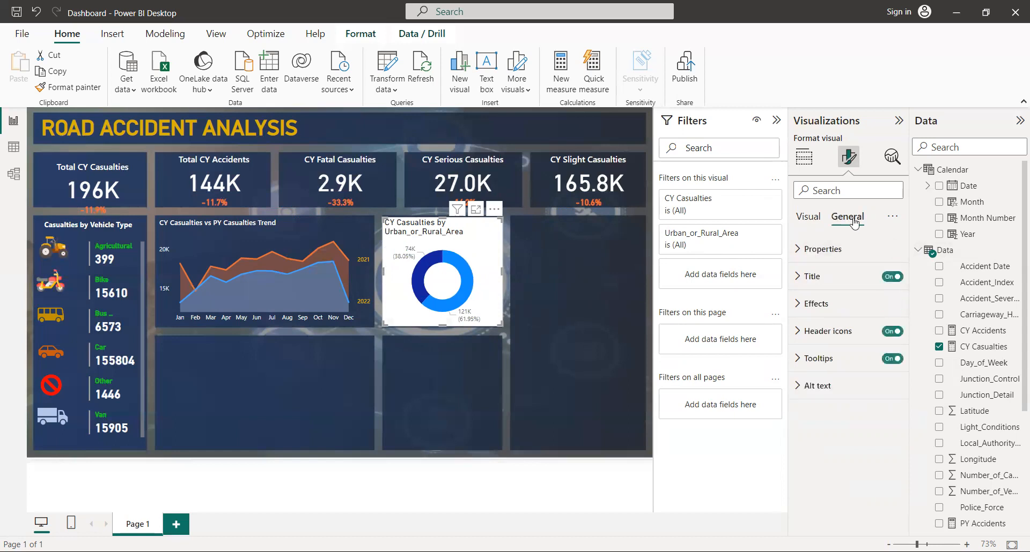
left_click(858, 278)
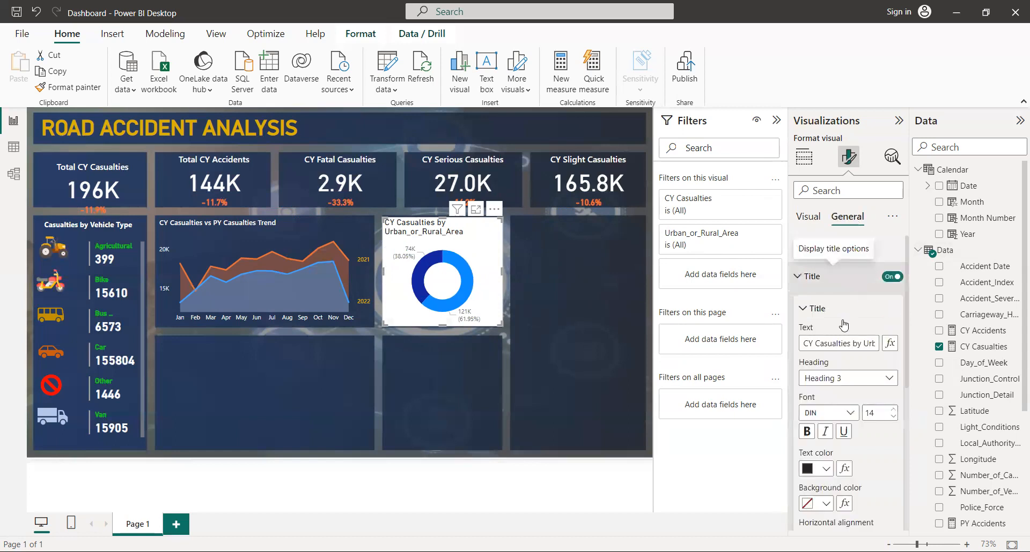
left_click(873, 349)
key("BackSpace")
key("BackSpace")
key("BackSpace")
key("BackSpace")
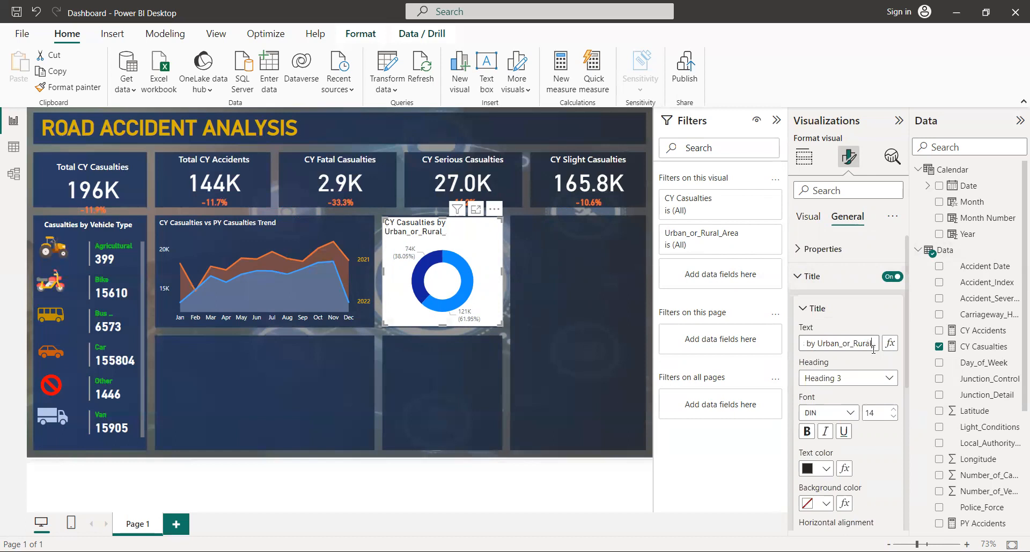
key("BackSpace")
key("BackSpace")
key("BackSpace")
type("/ Rura")
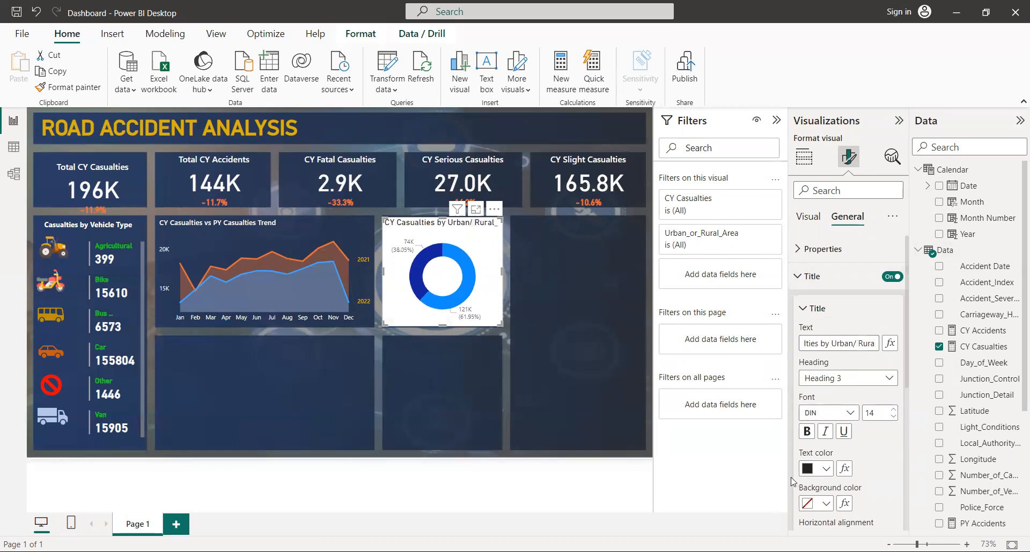
Set the donut chart title's font size to 11 and its font to Segoe UI Bold
left_click(893, 418)
left_click(893, 418)
left_click(893, 419)
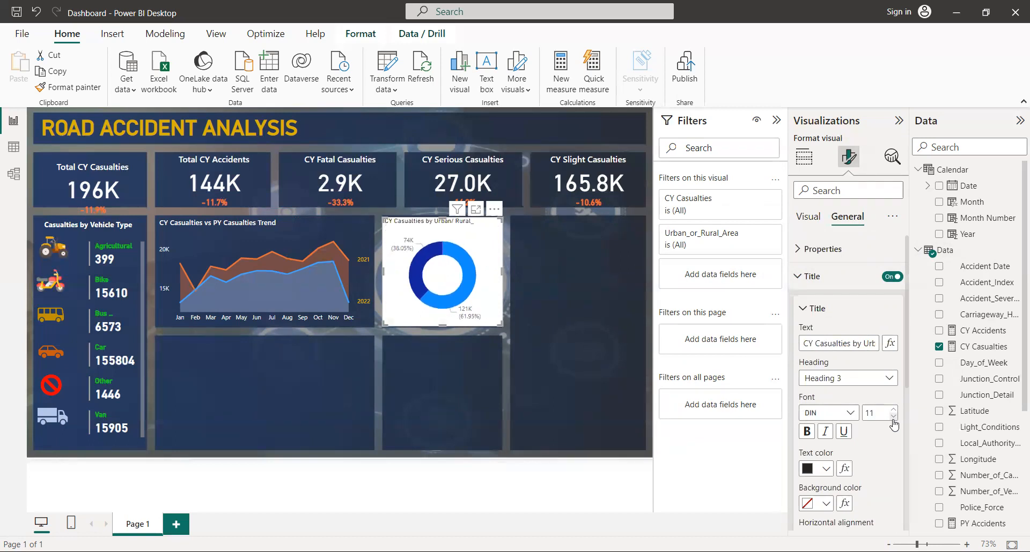
left_click(856, 416)
scroll(895, 344, "down", 3)
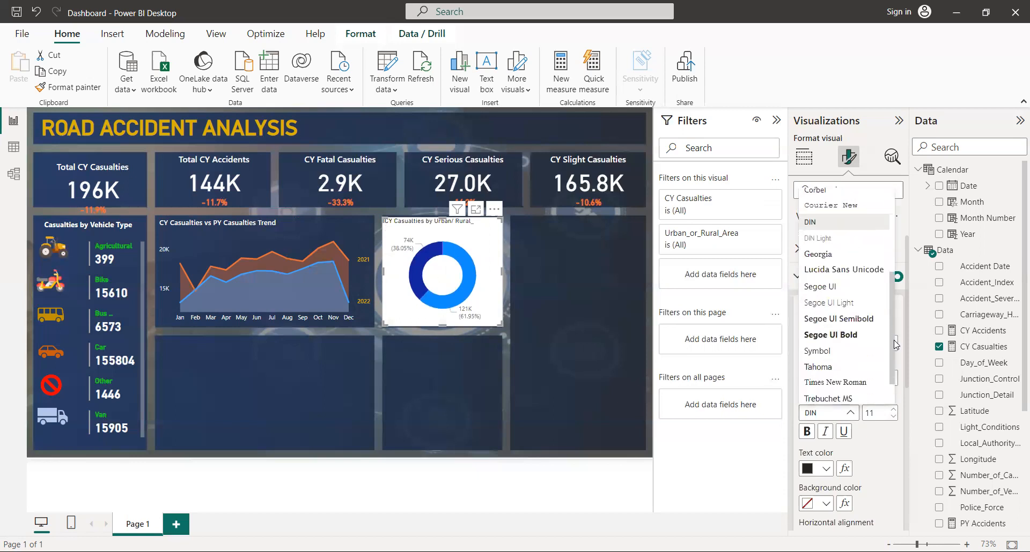
scroll(895, 344, "down", 1)
left_click(856, 297)
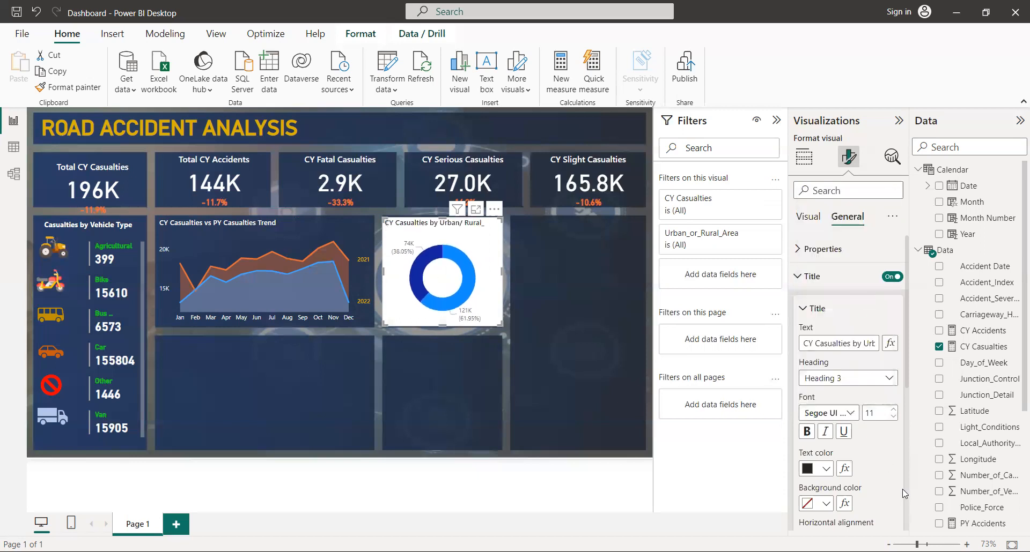
Change the donut chart title's text color to white
left_click(812, 471)
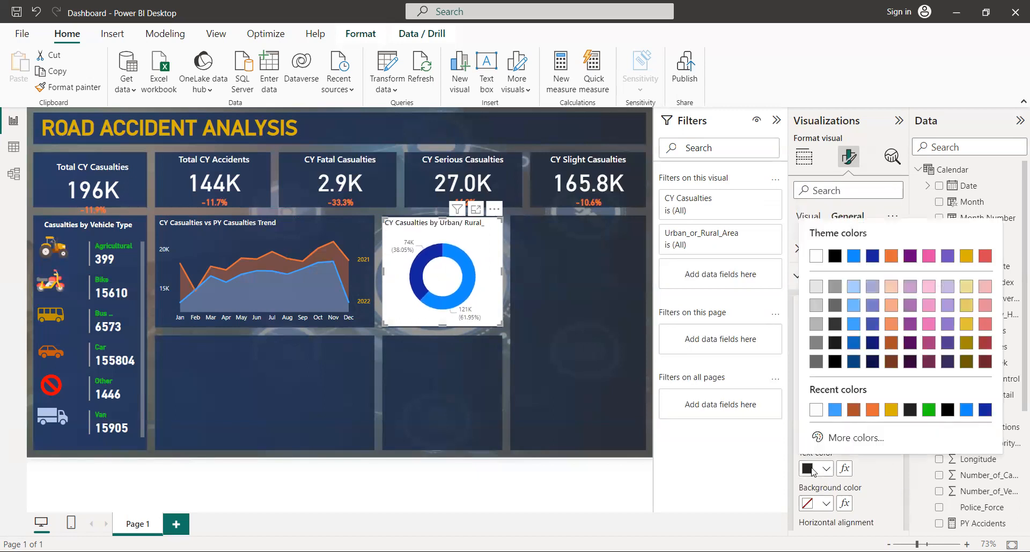
left_click(816, 256)
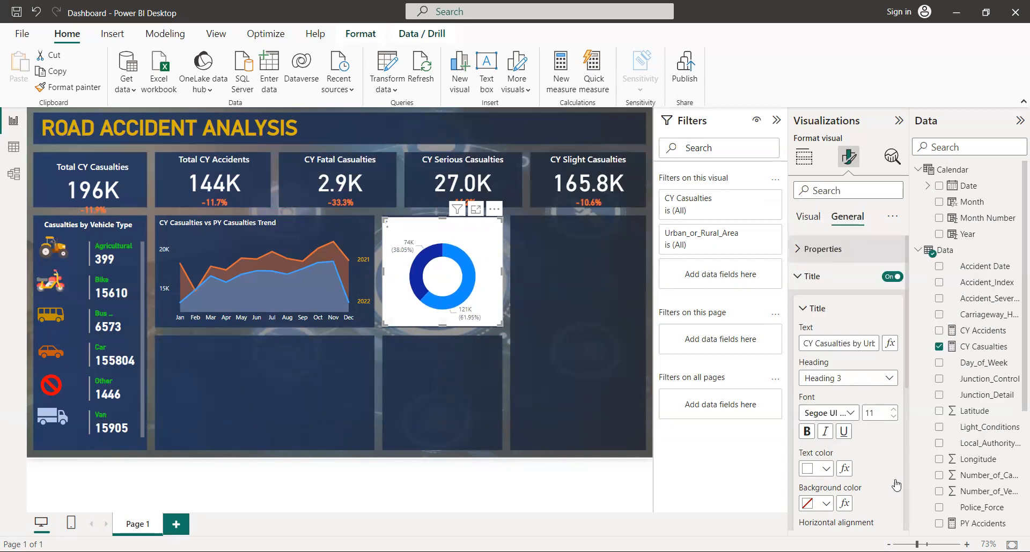
scroll(907, 493, "down", 5)
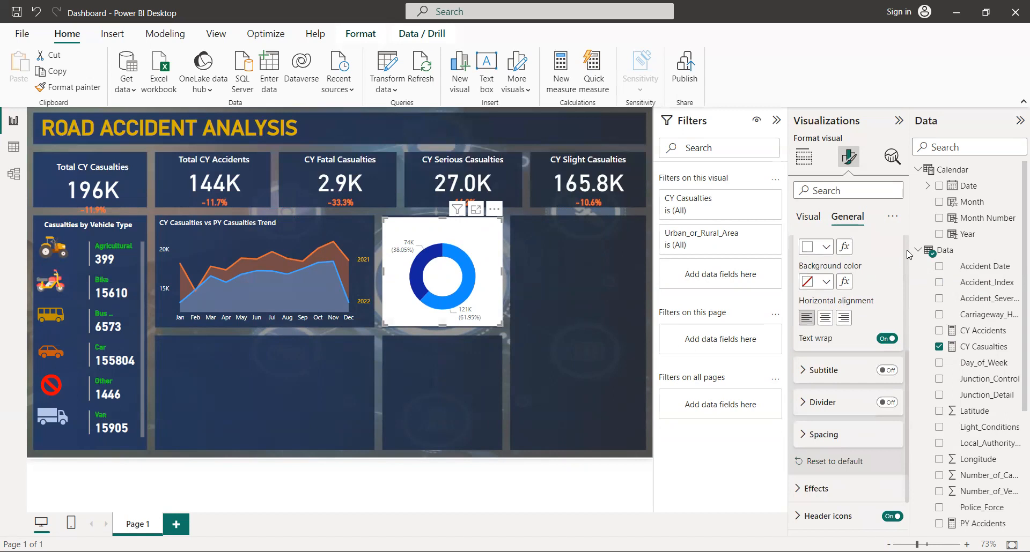
scroll(908, 254, "up", 5)
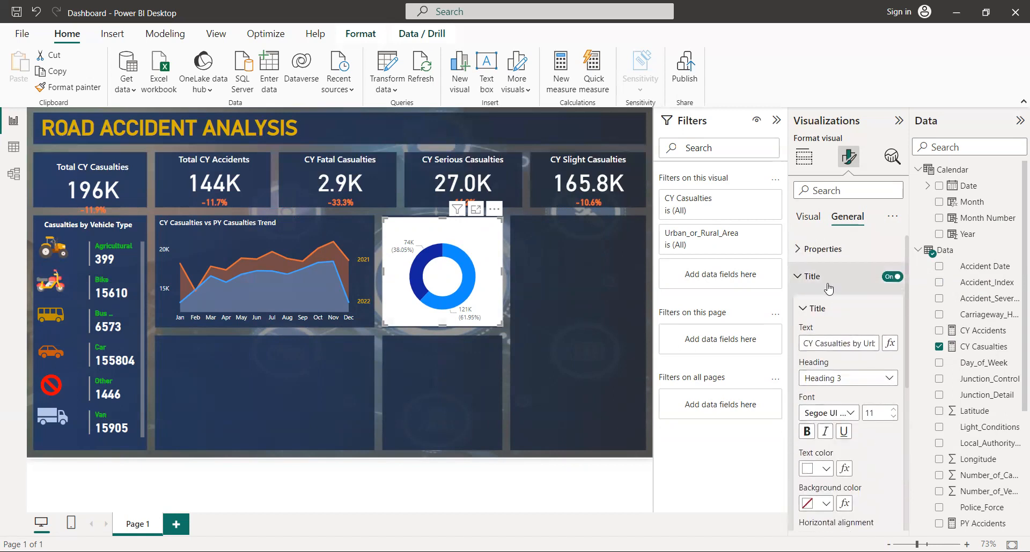
left_click(800, 279)
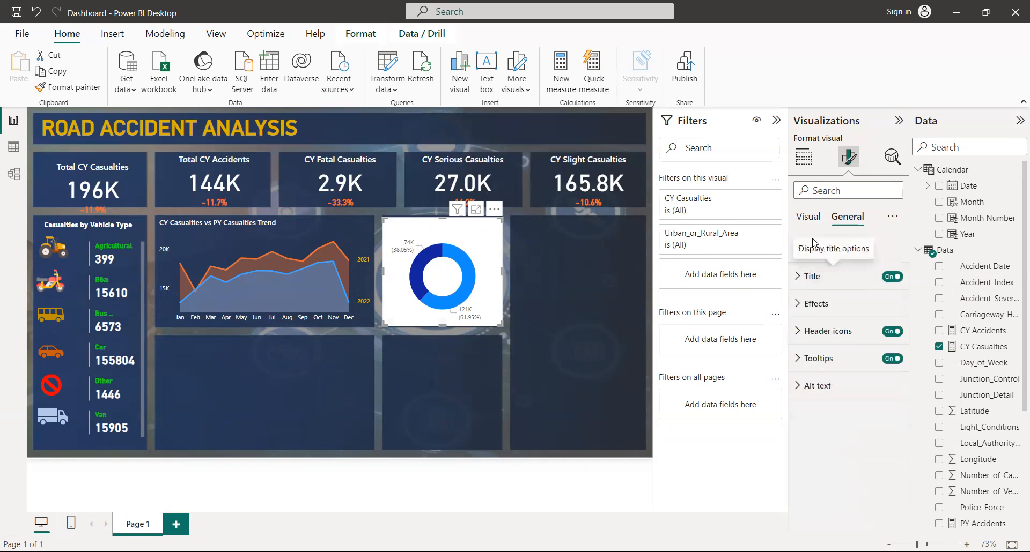
Turn off the donut chart's background effect
left_click(843, 305)
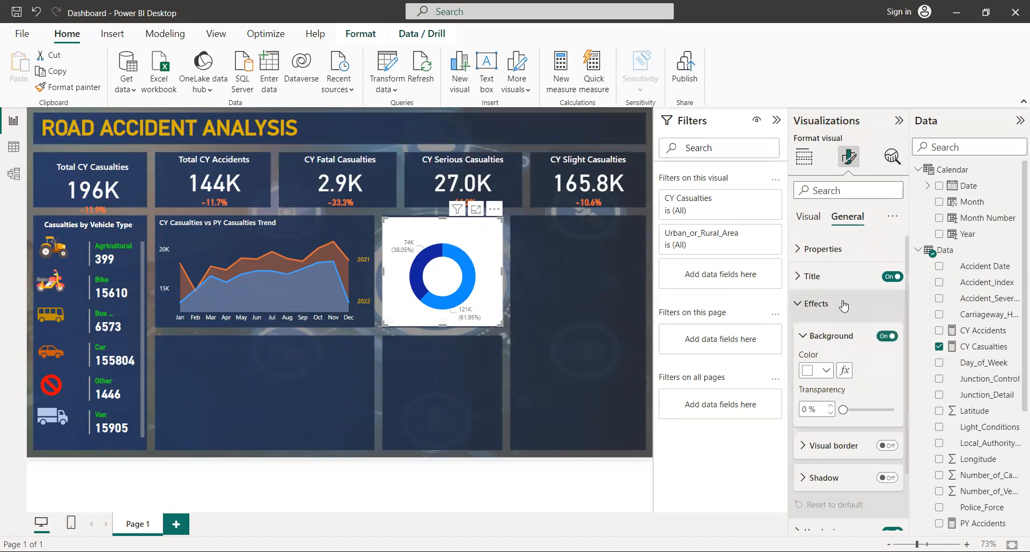
left_click(888, 336)
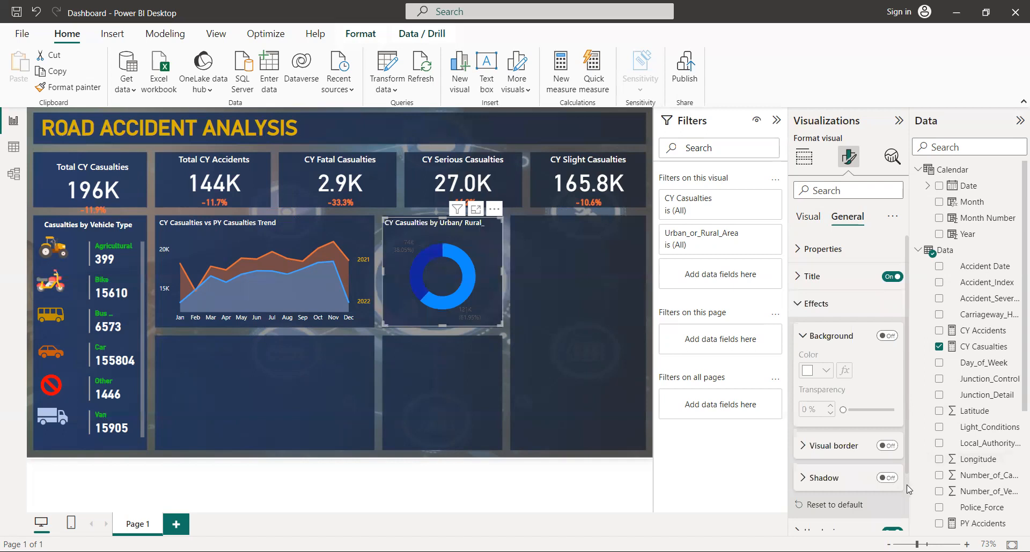
scroll(908, 489, "down", 2)
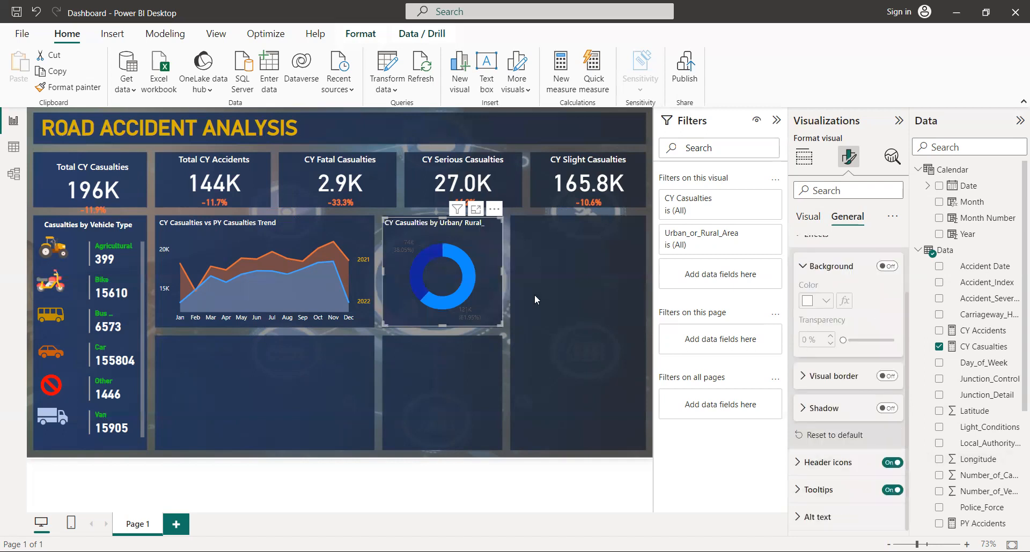
scroll(908, 264, "up", 2)
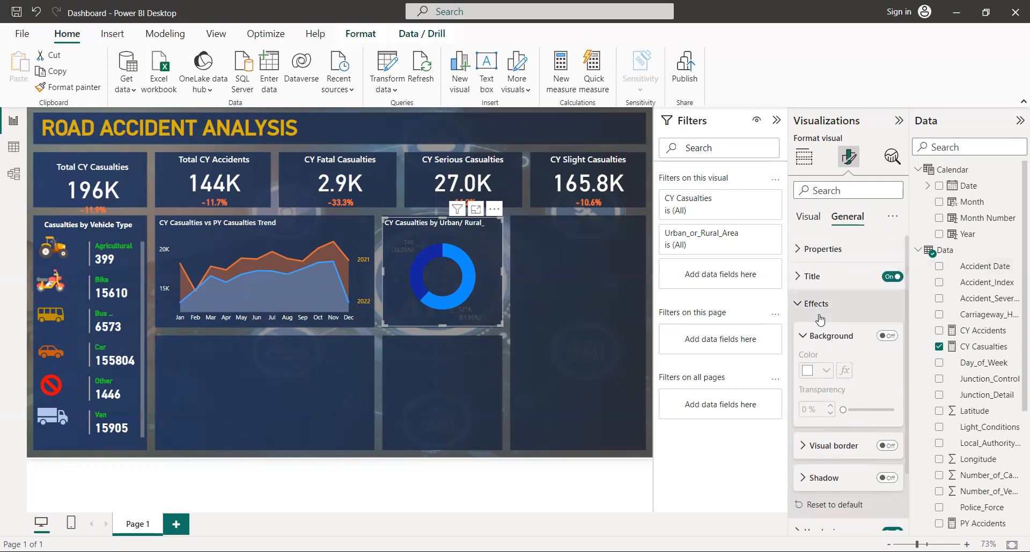
left_click(800, 304)
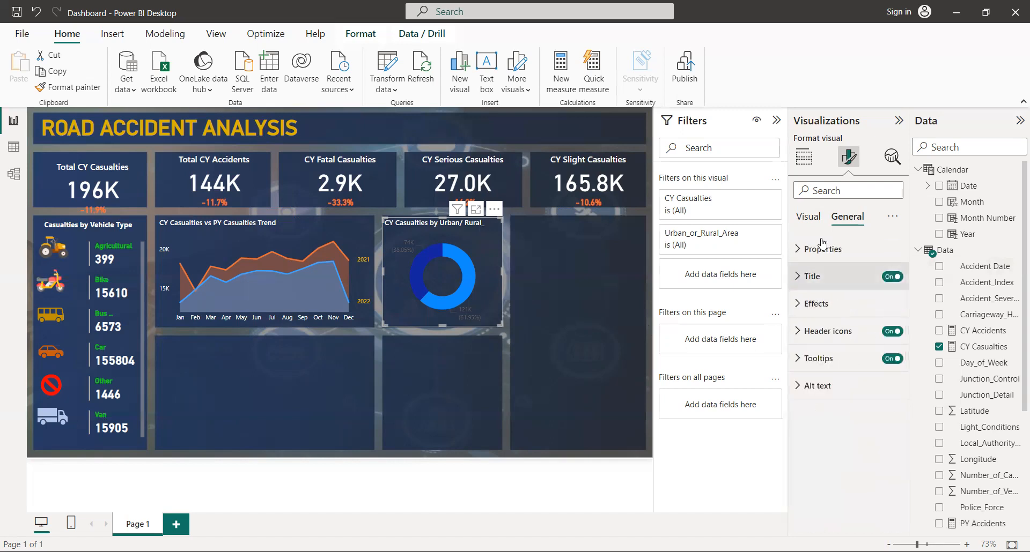
left_click(809, 216)
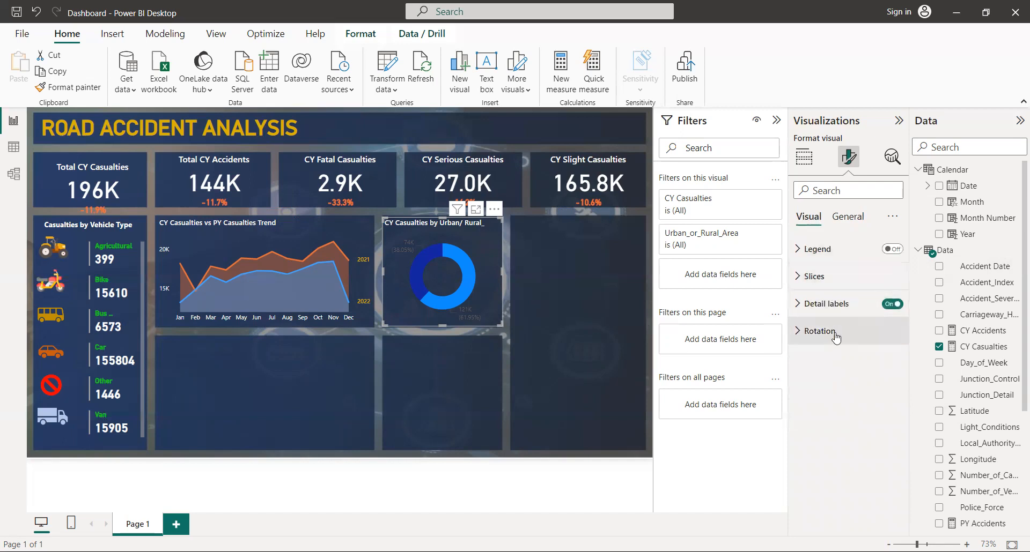
left_click(831, 284)
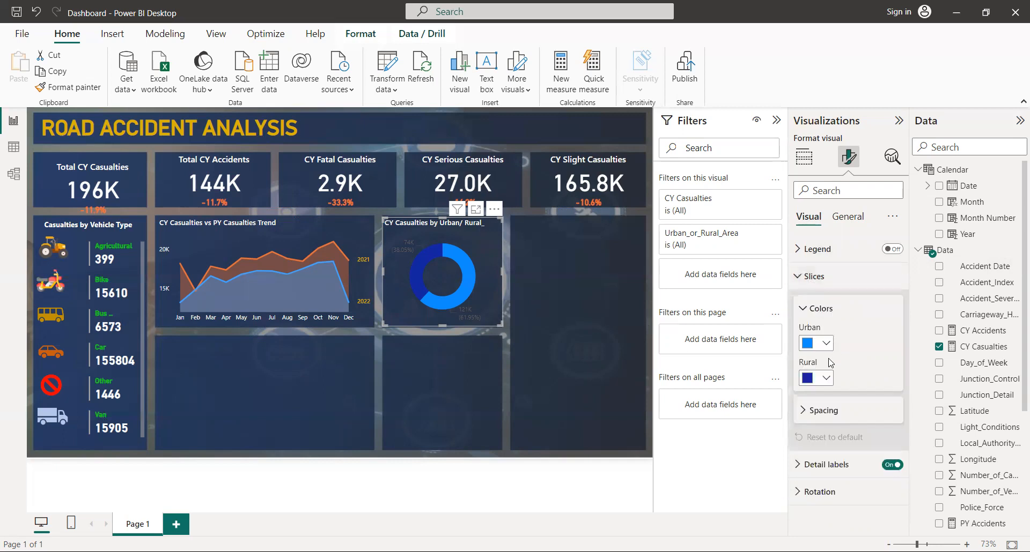
left_click(832, 284)
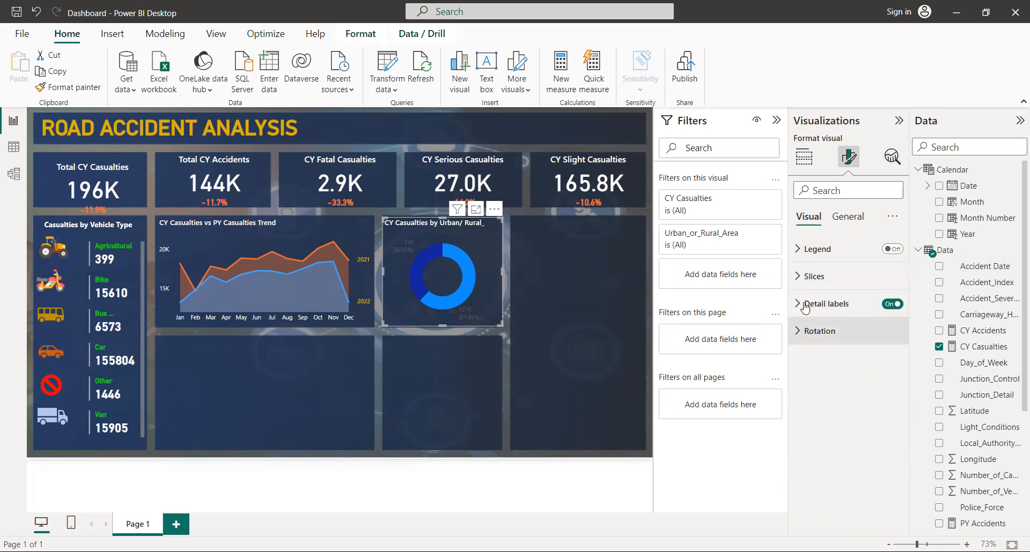
left_click(842, 217)
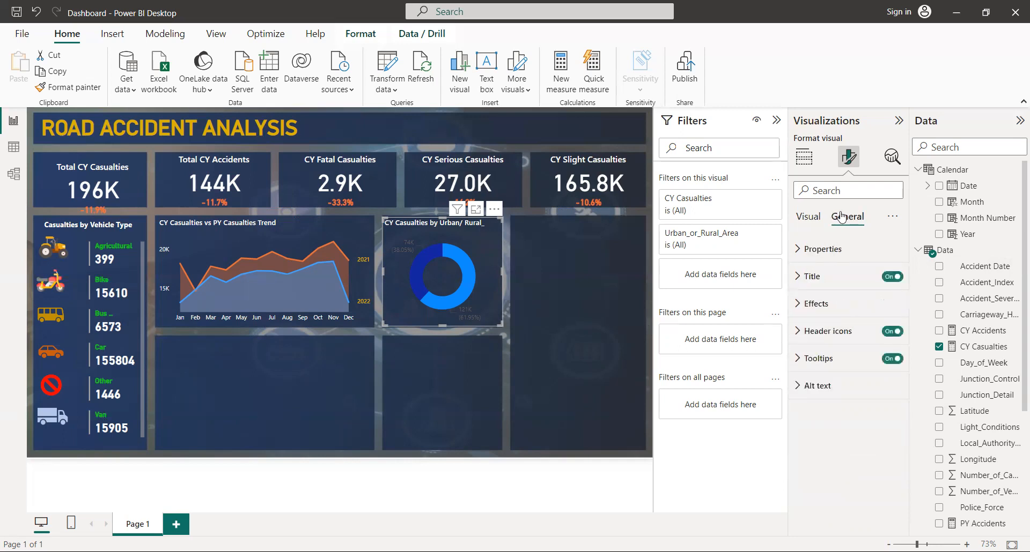
left_click(814, 315)
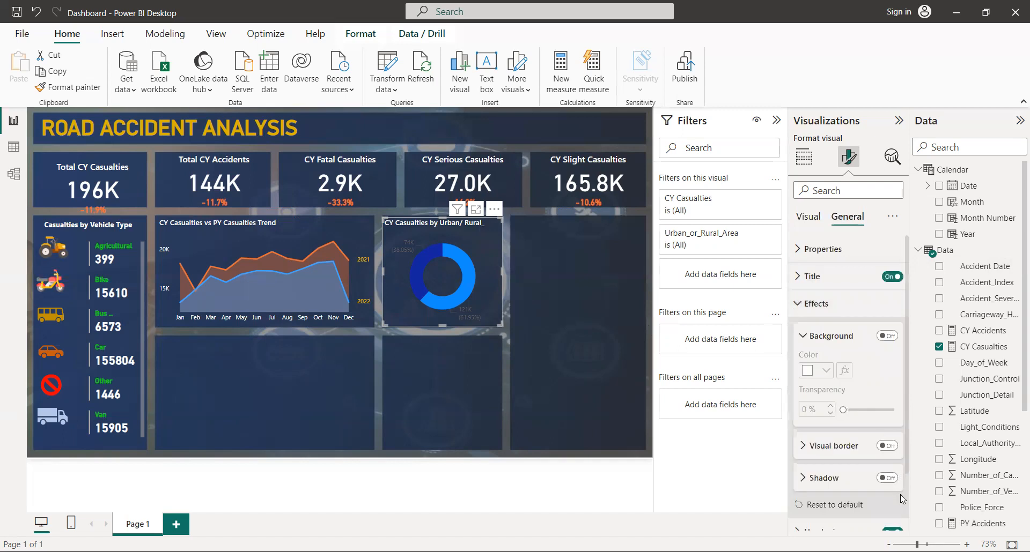
scroll(906, 503, "down", 2)
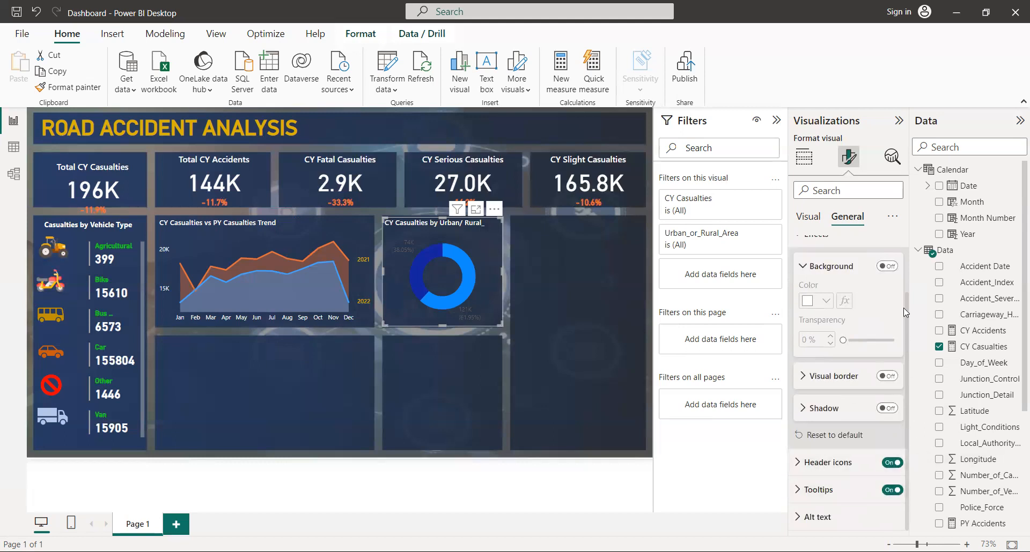
scroll(904, 280, "up", 2)
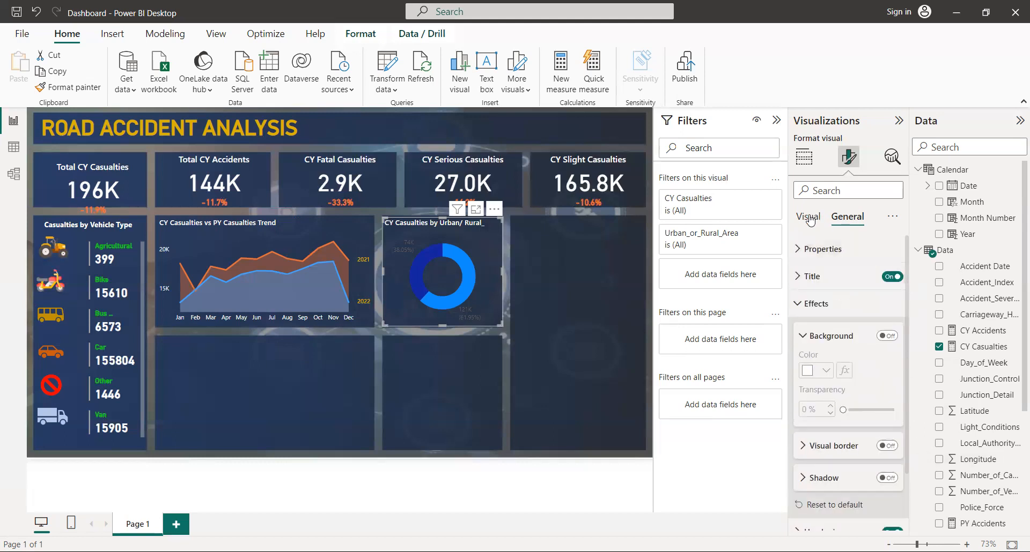
Set the donut chart's detail labels to show category and percent of total
left_click(809, 218)
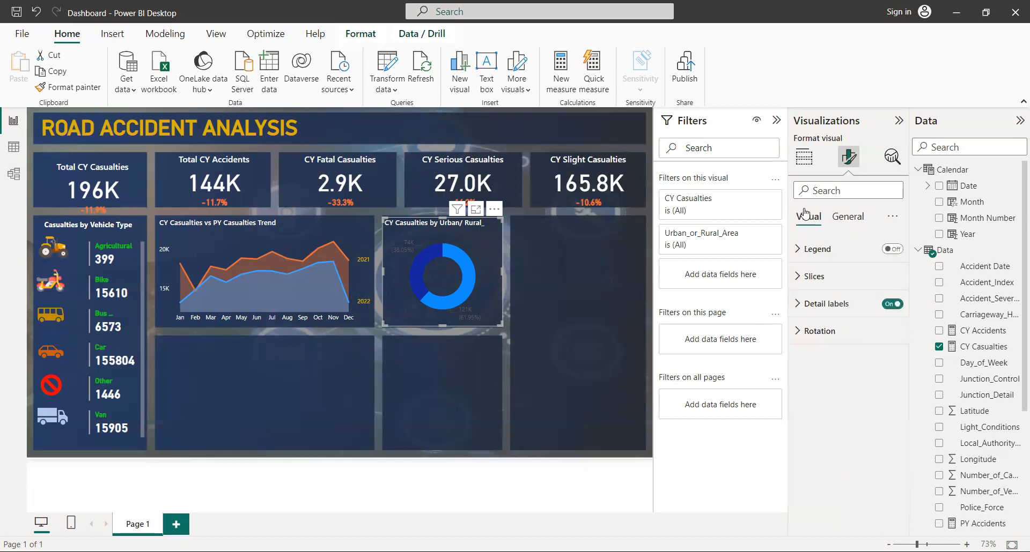
left_click(840, 314)
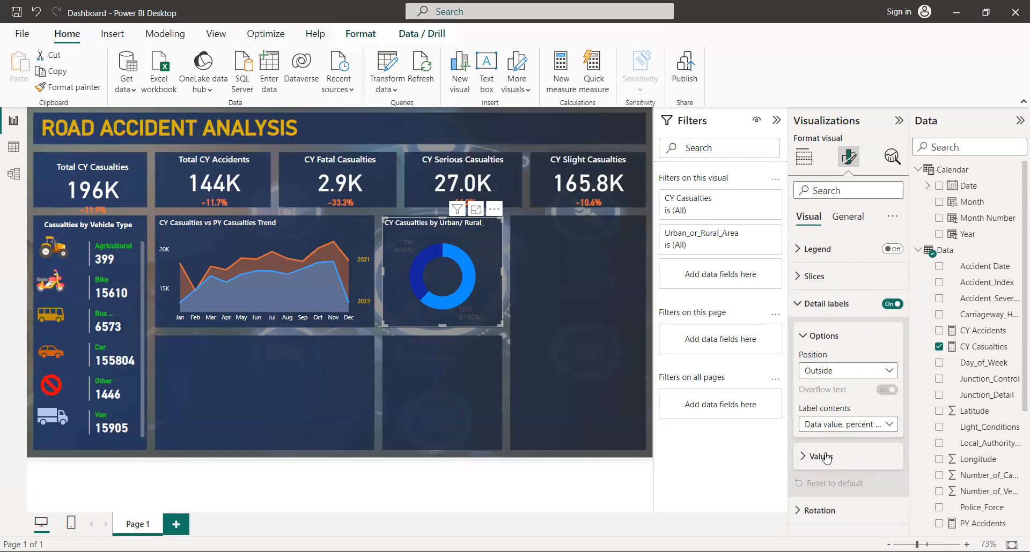
left_click(890, 425)
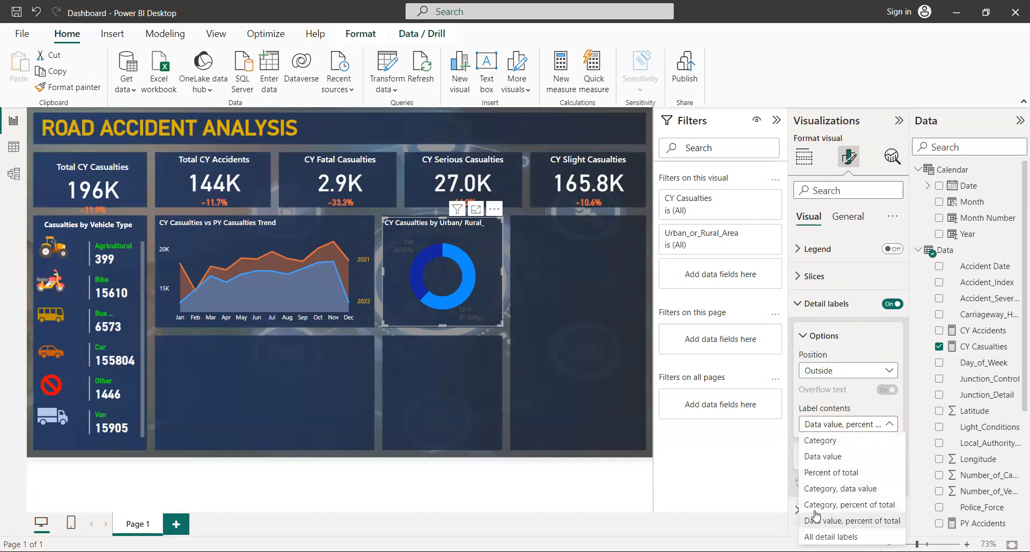
left_click(880, 506)
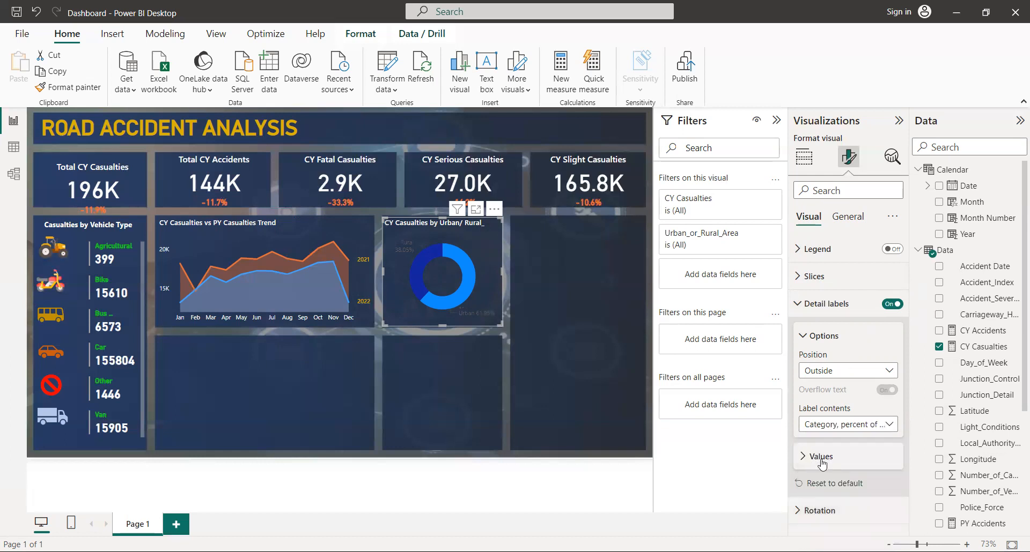
Change the donut chart's detail label text to white and its font to Segoe UI Semibold
left_click(804, 457)
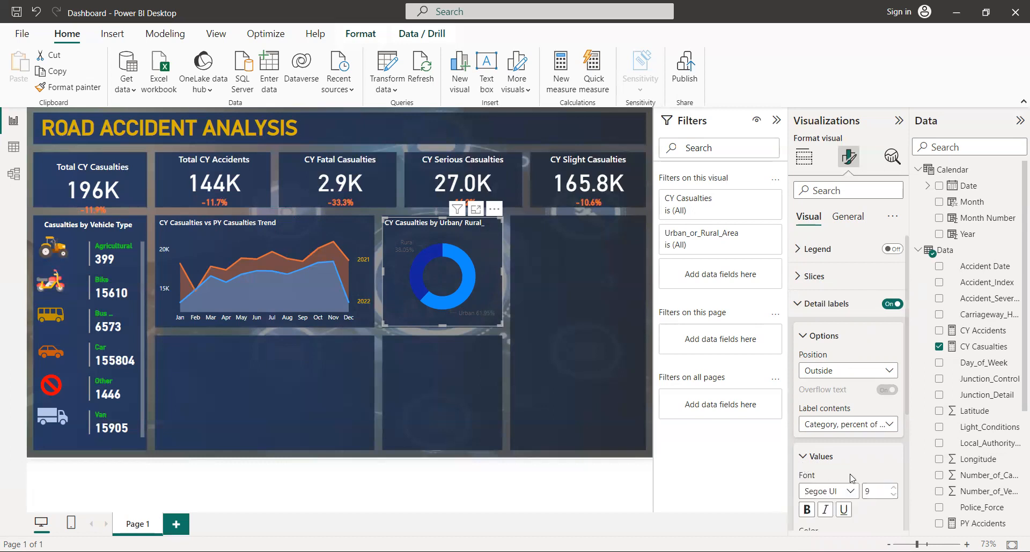
scroll(907, 510, "down", 4)
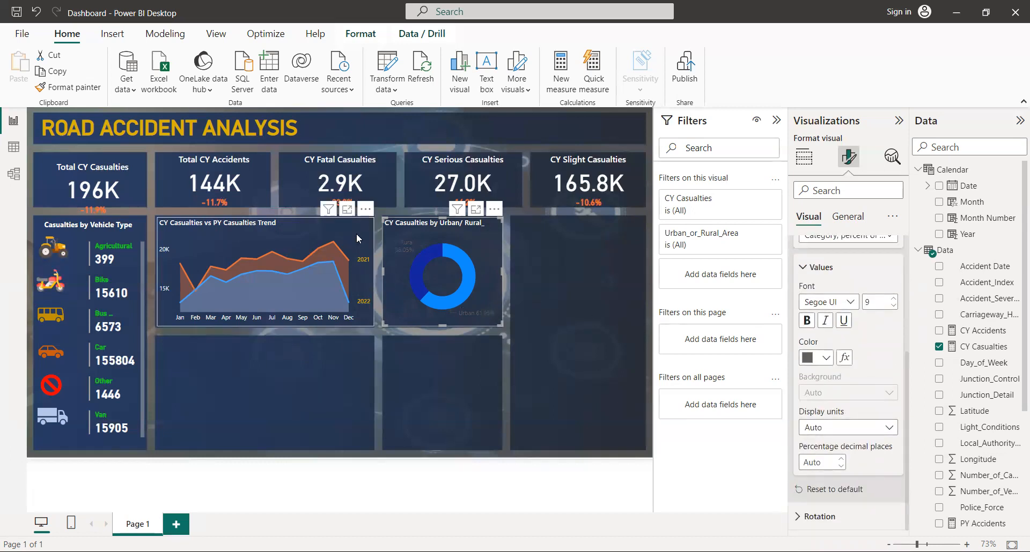
left_click(813, 364)
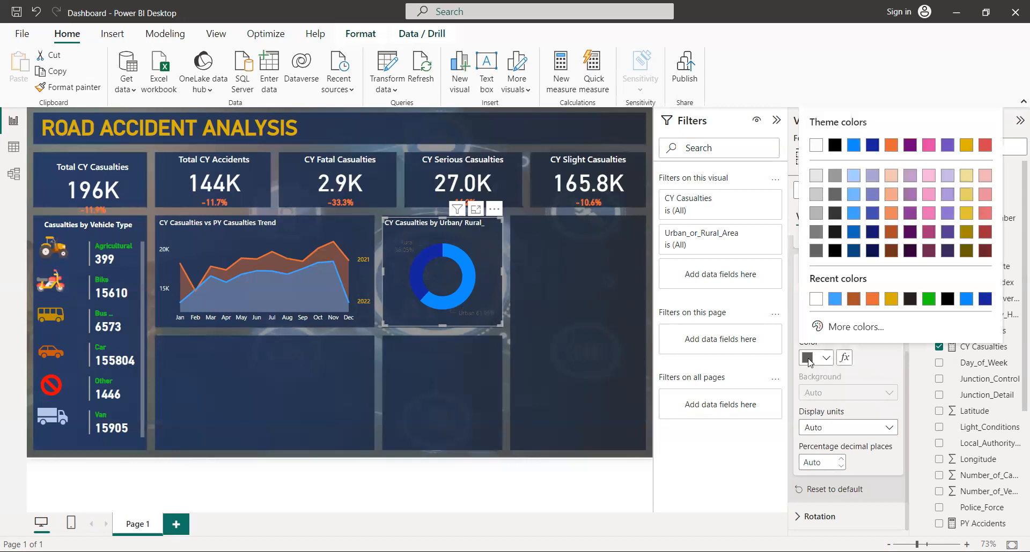
left_click(818, 145)
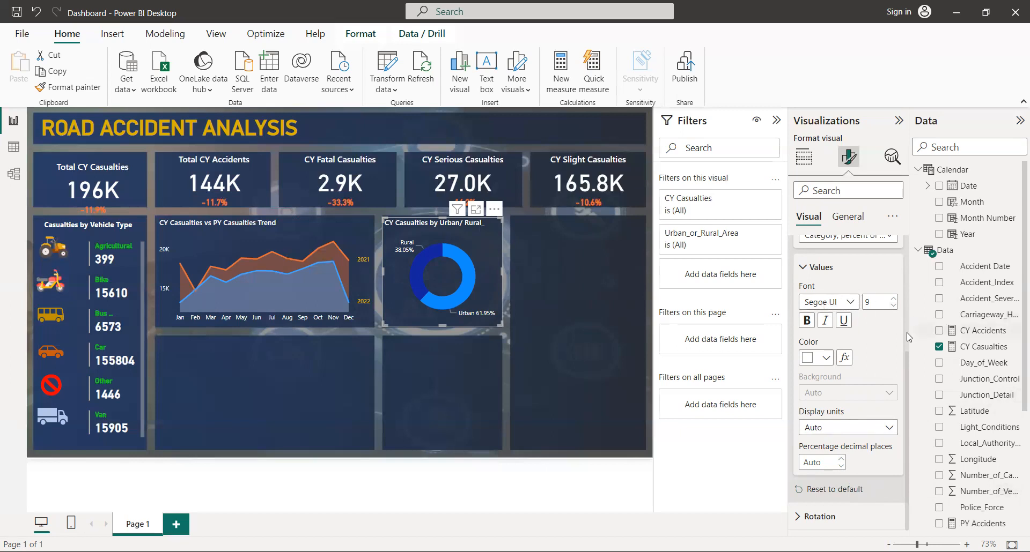
left_click(849, 304)
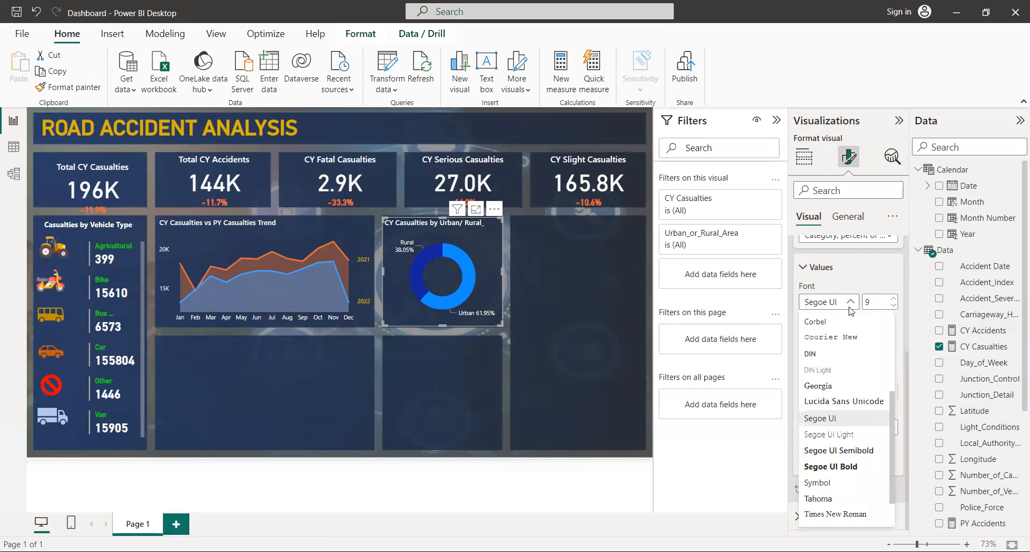
left_click(865, 452)
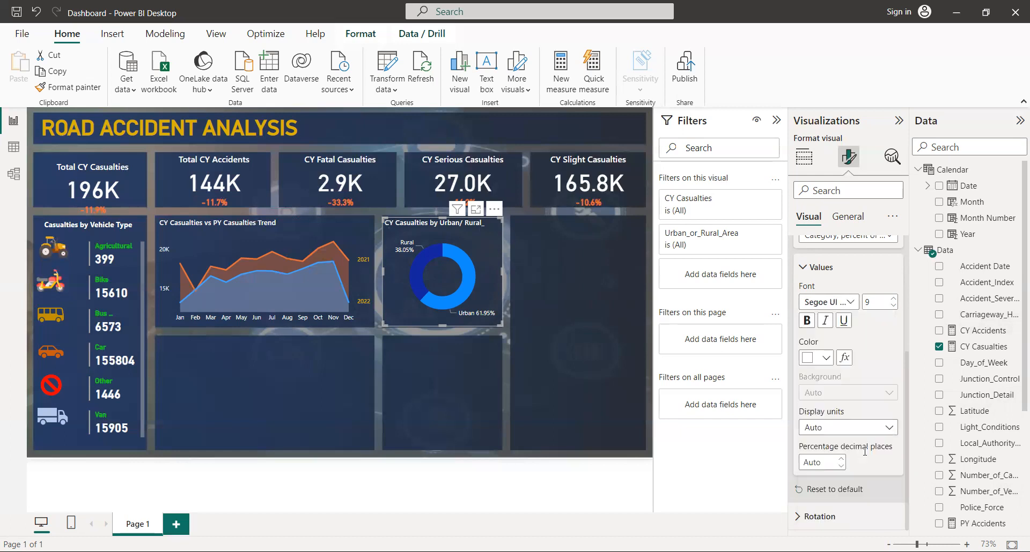
Set the inner radius of the donut chart's slices to 65%
scroll(906, 283, "up", 3)
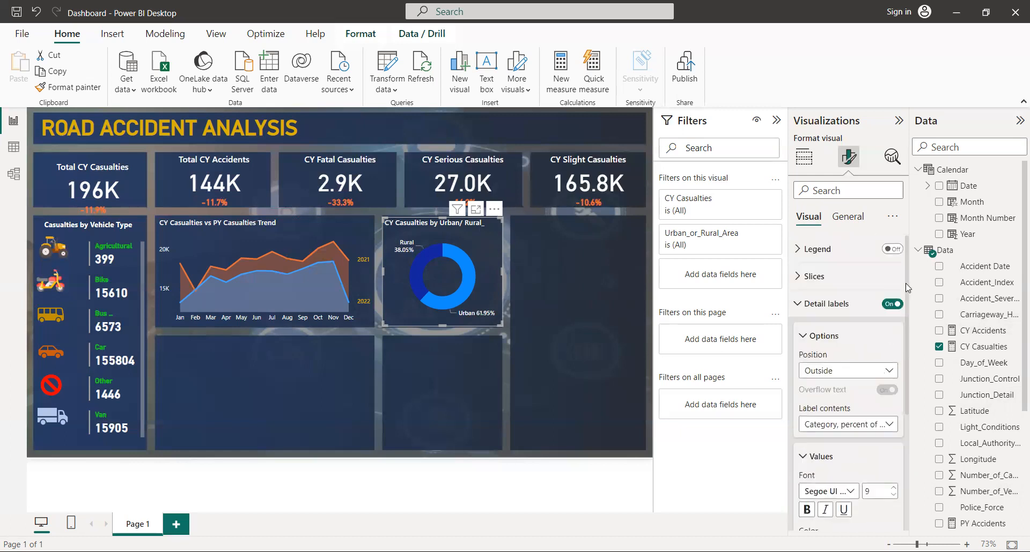
left_click(814, 277)
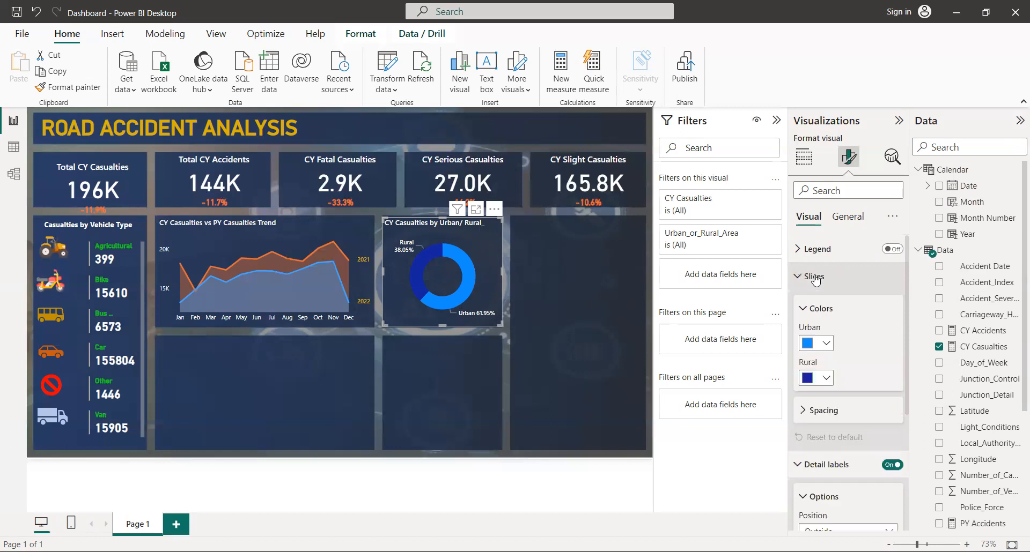
left_click(823, 420)
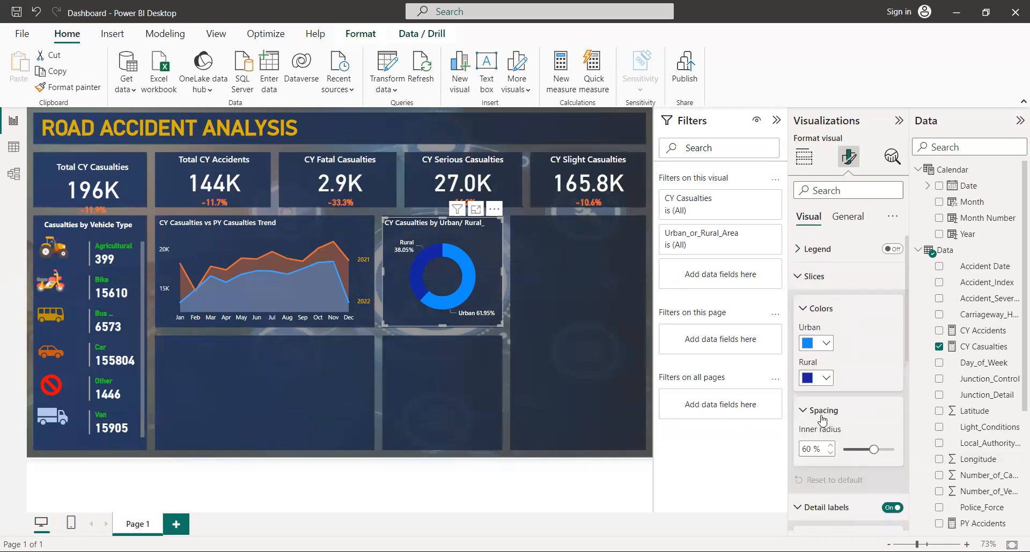
double_click(831, 455)
left_click(831, 447)
scroll(905, 425, "down", 4)
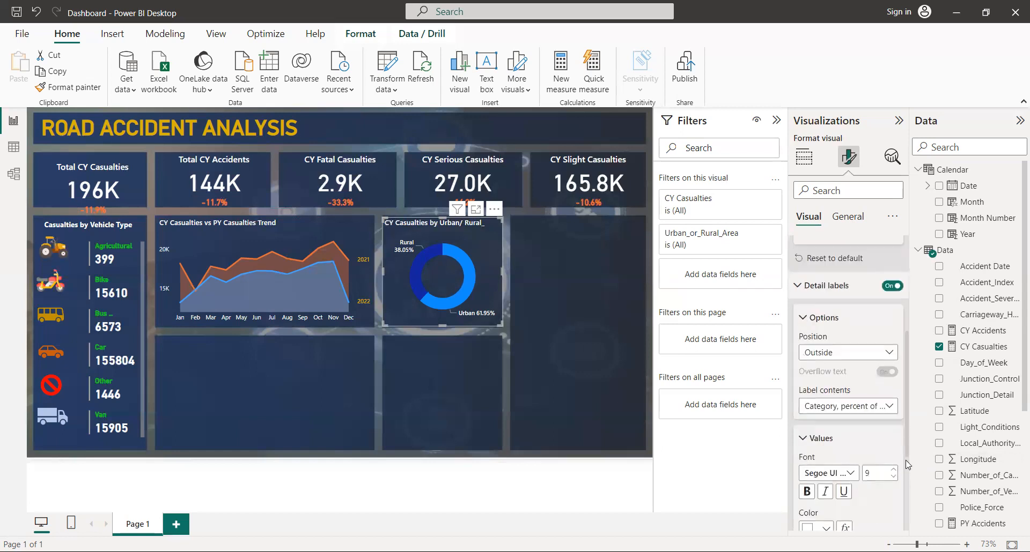
scroll(904, 461, "down", 4)
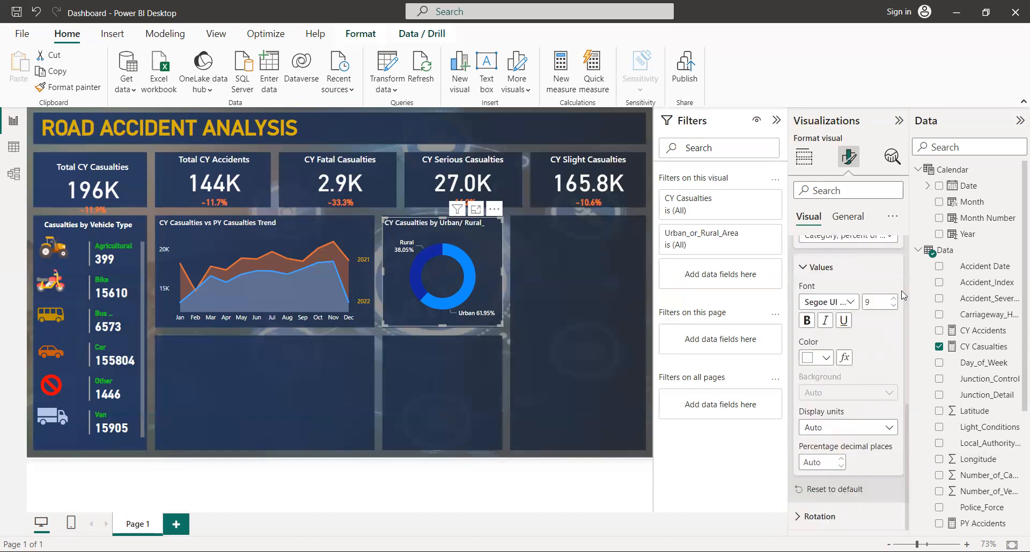
scroll(905, 294, "up", 4)
scroll(905, 295, "up", 3)
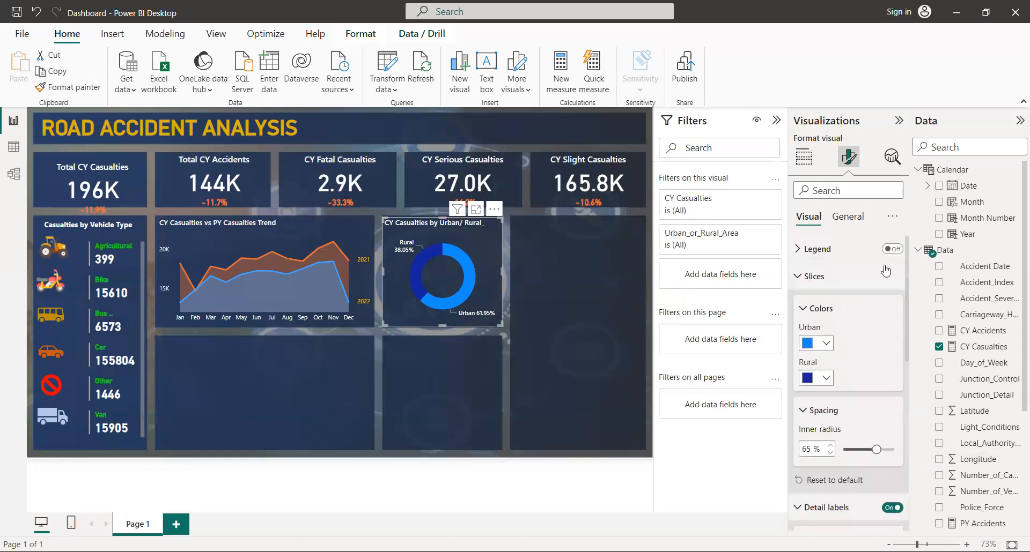
left_click(839, 228)
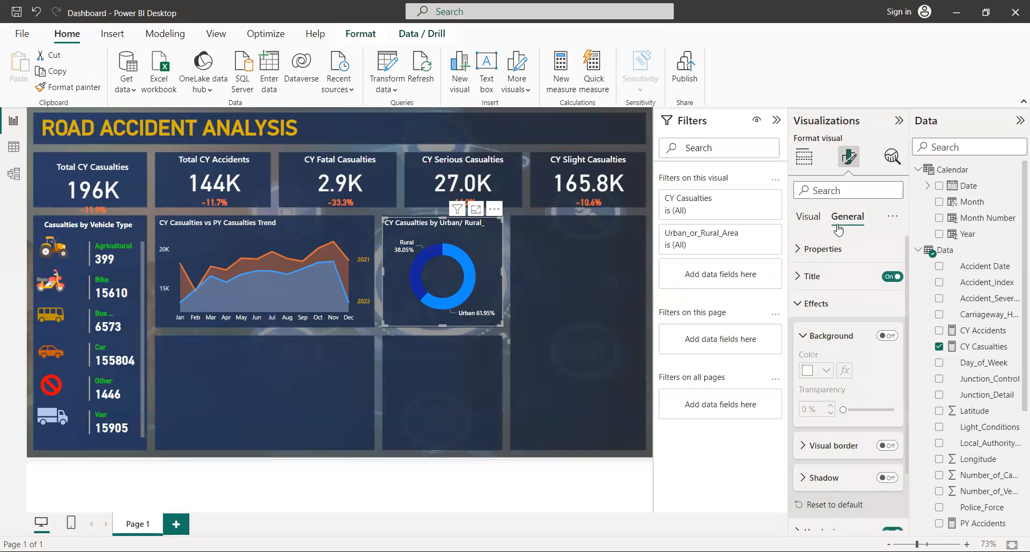
left_click(816, 315)
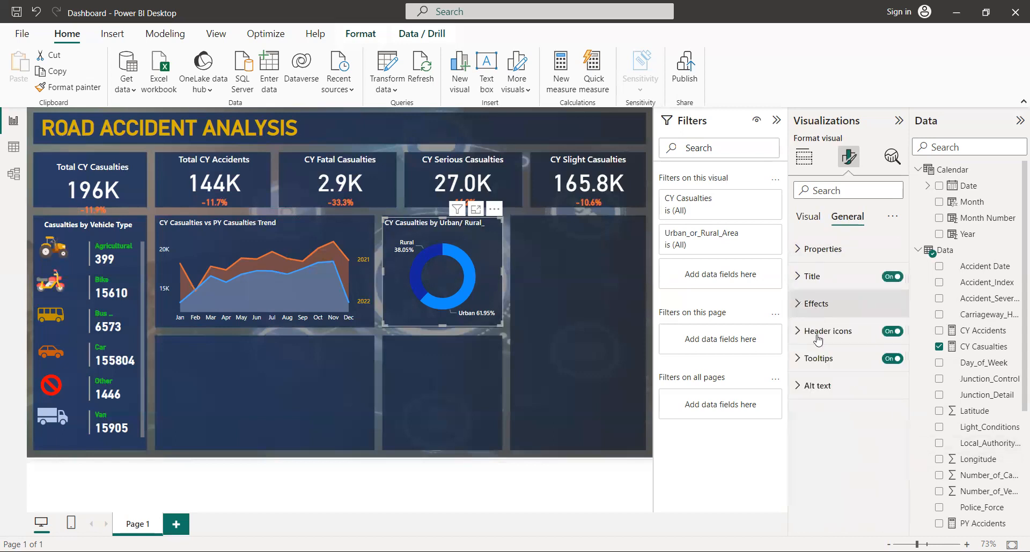
left_click(808, 217)
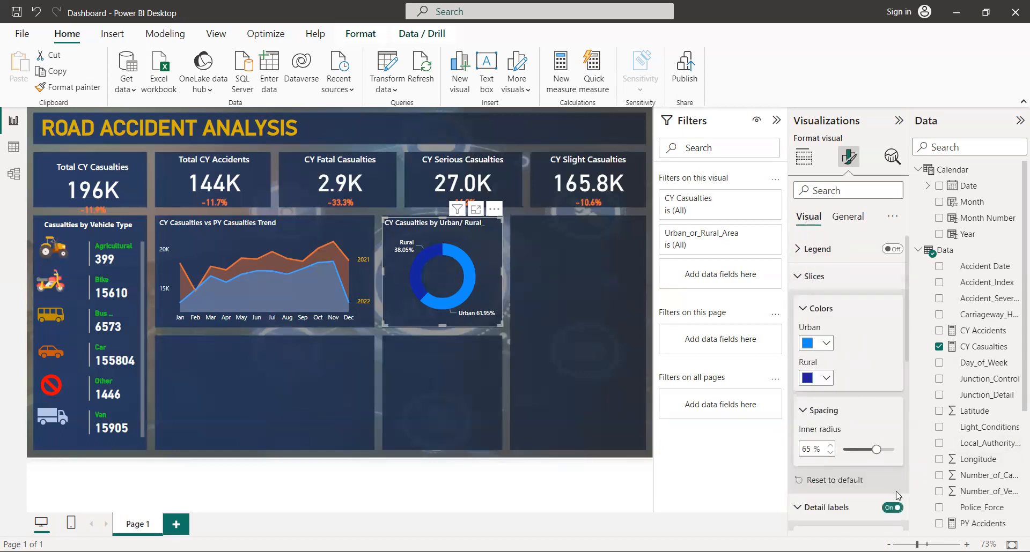
Adjust the donut chart's rotation in one-degree increments
scroll(906, 483, "down", 4)
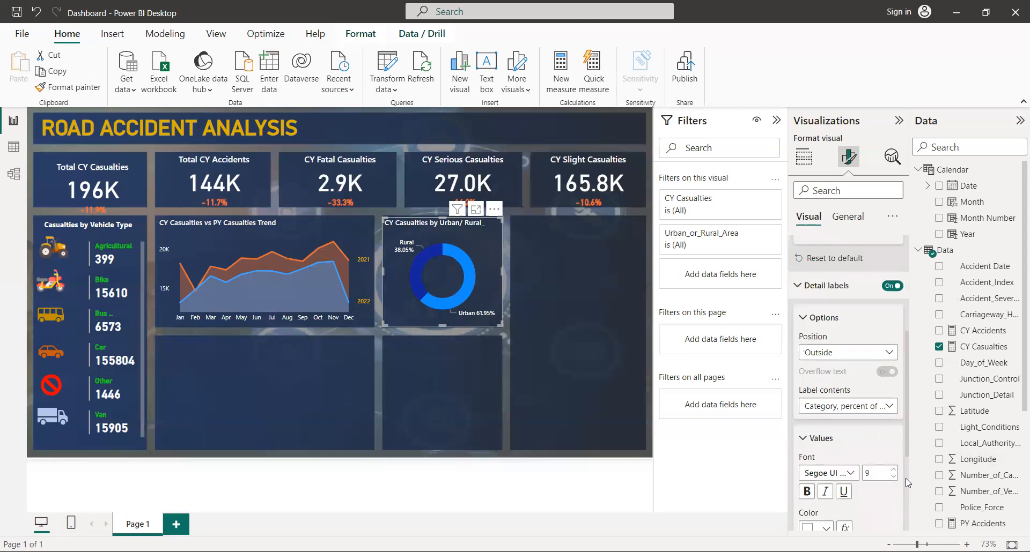
scroll(906, 482, "down", 3)
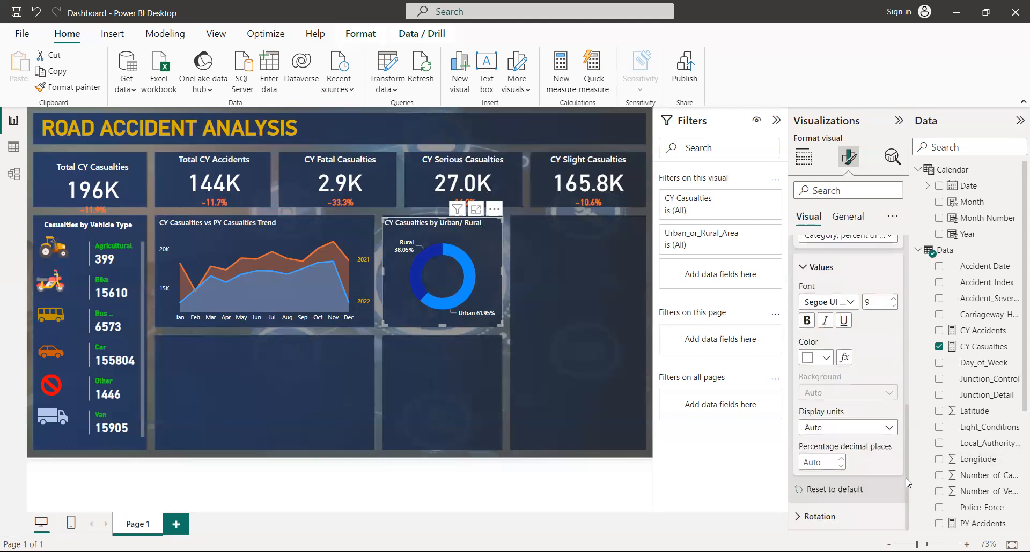
left_click(820, 528)
scroll(908, 520, "down", 3)
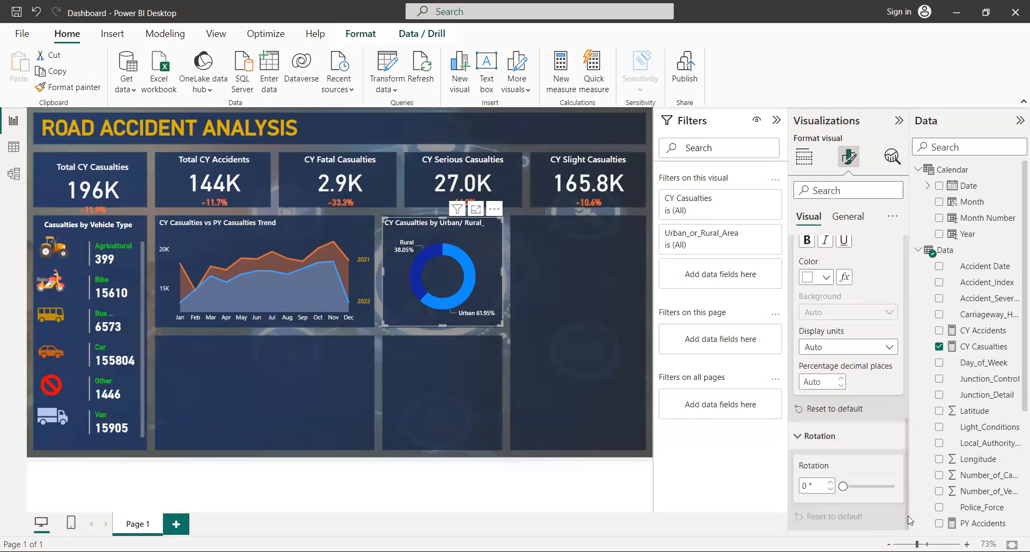
left_click(830, 484)
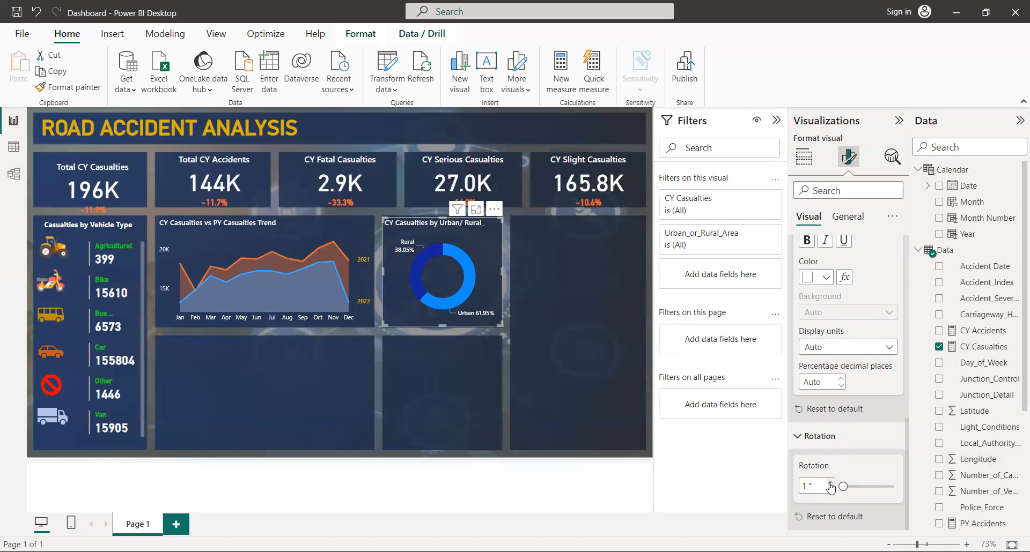
left_click(830, 485)
left_click(830, 490)
Change the donut chart's Urban slice to the custom color #AC5129
left_click(844, 215)
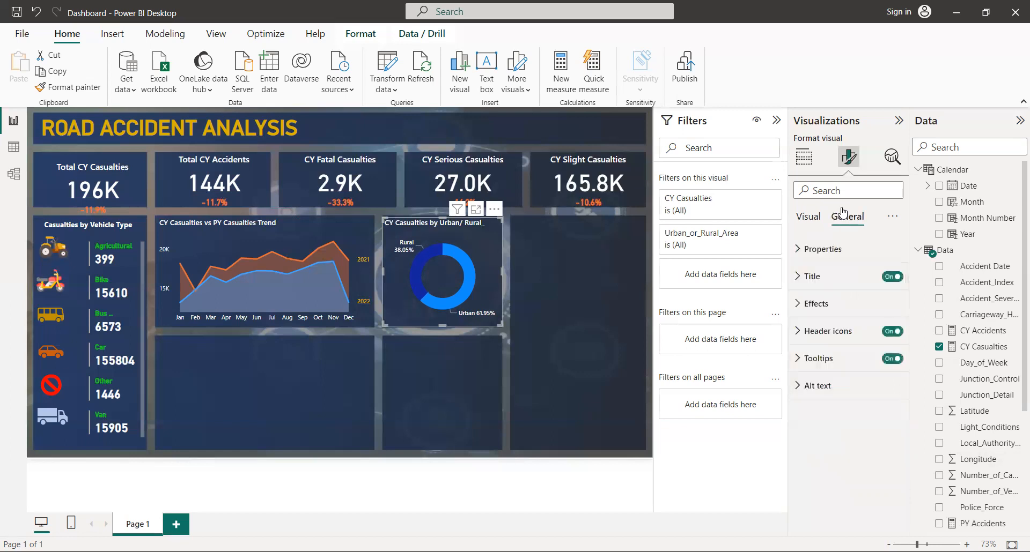
left_click(809, 216)
left_click(814, 277)
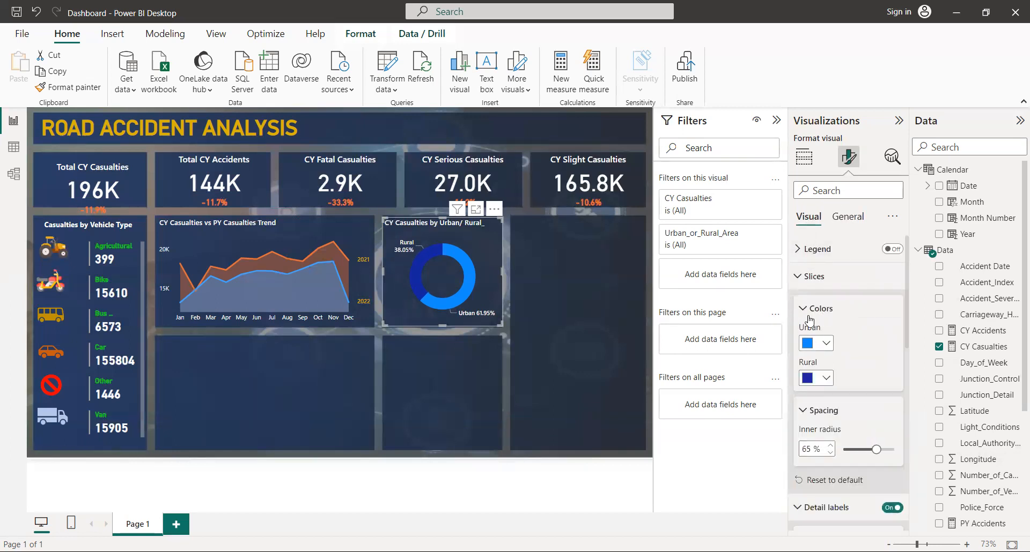
left_click(807, 278)
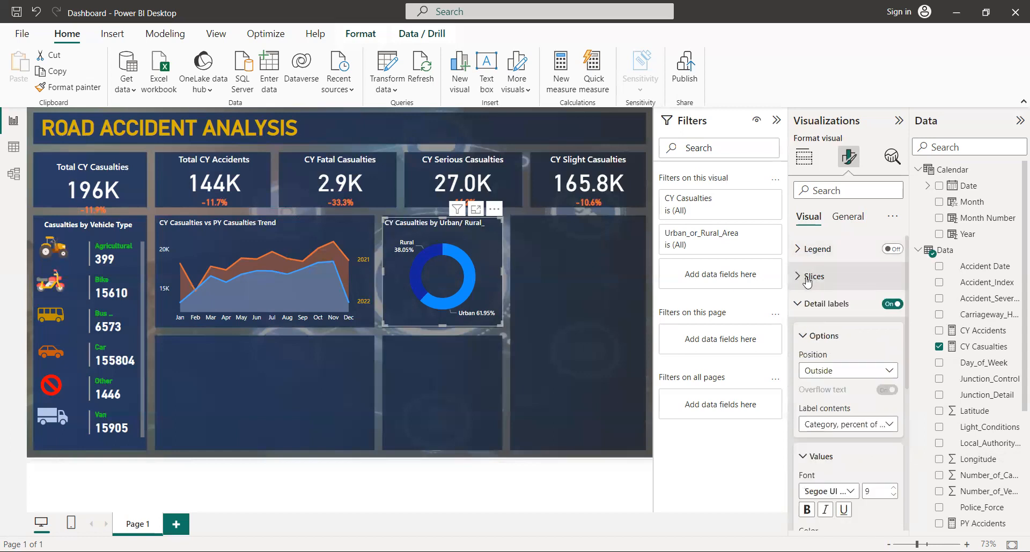
left_click(810, 276)
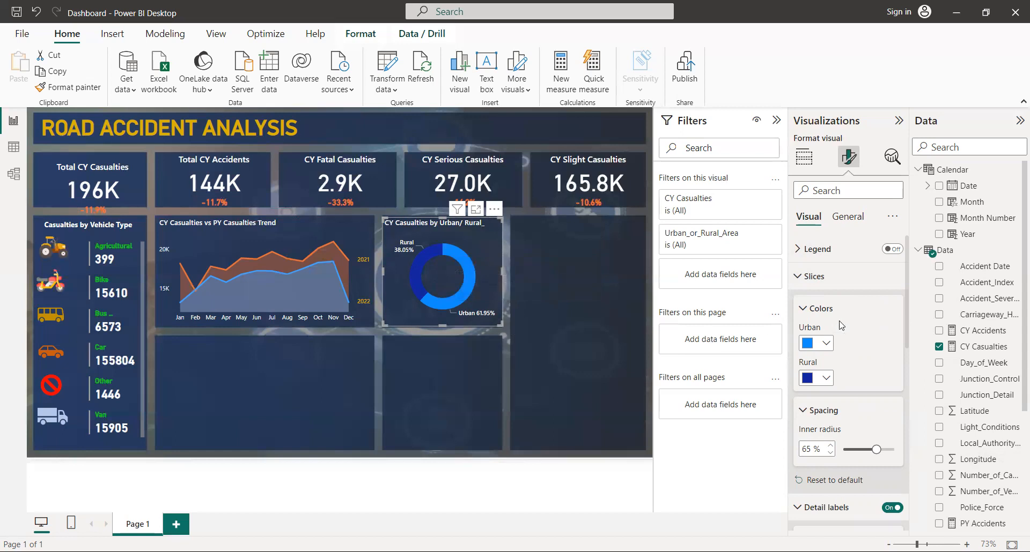
left_click(827, 345)
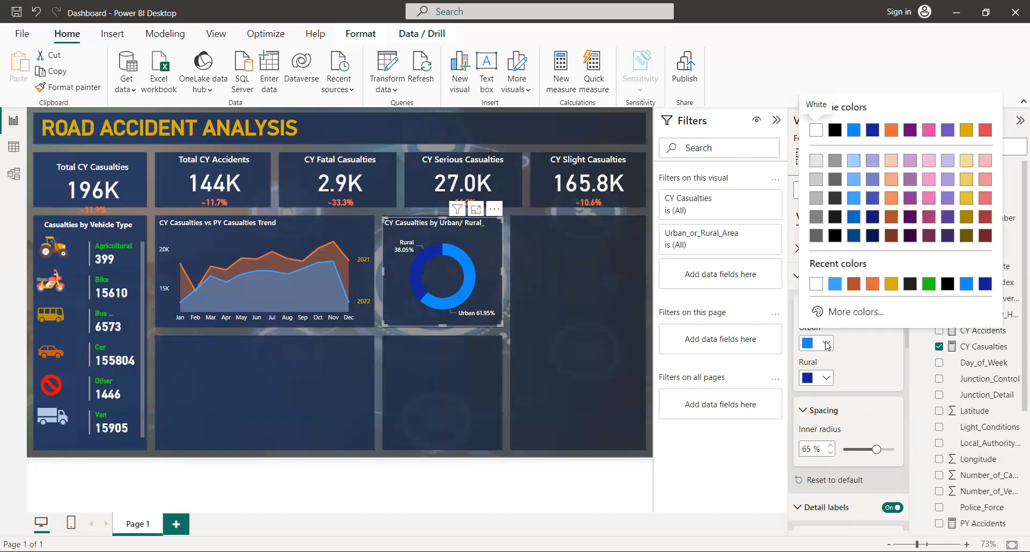
left_click(854, 316)
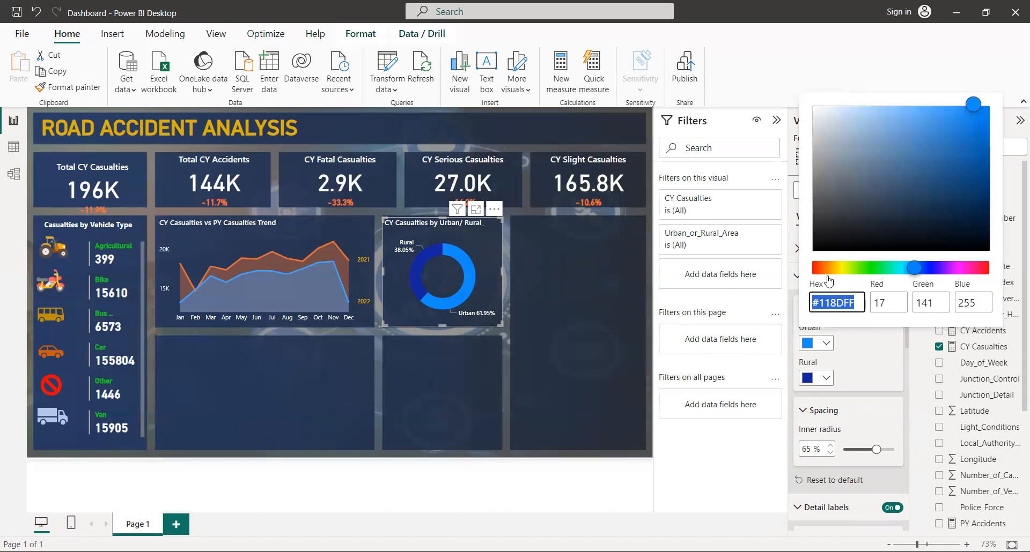
left_click(857, 301)
key("BackSpace")
key("BackSpace")
key("BackSpace")
key("BackSpace")
key("BackSpace")
key("BackSpace")
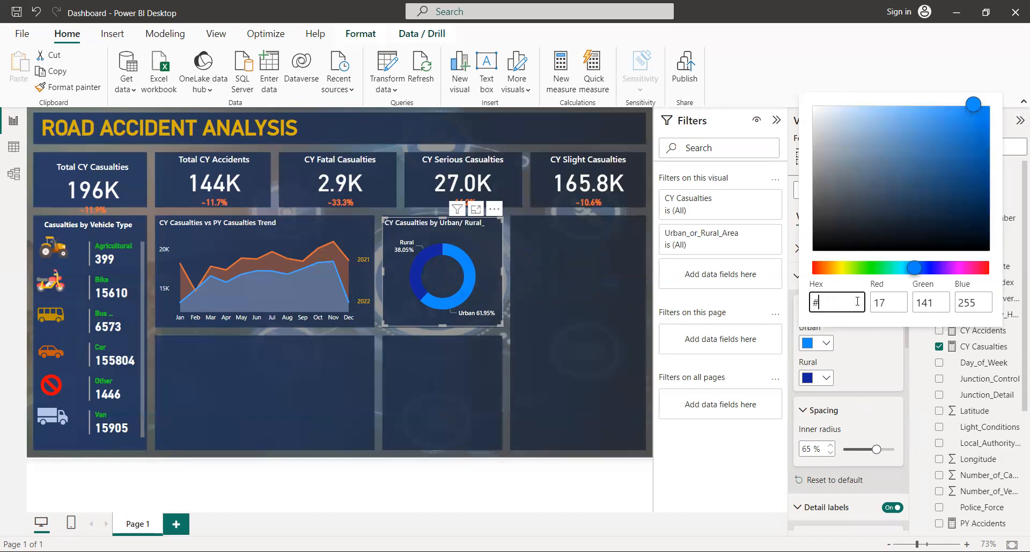
type("a")
type("AC")
type("51")
type("29")
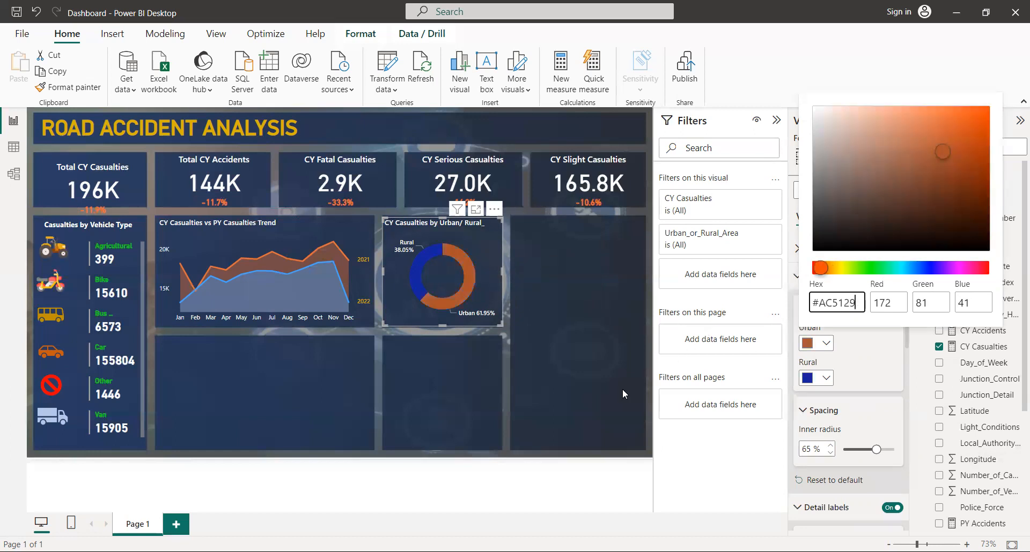
Change the donut chart's Rural slice to the light blue from the recently used colors
key("Return")
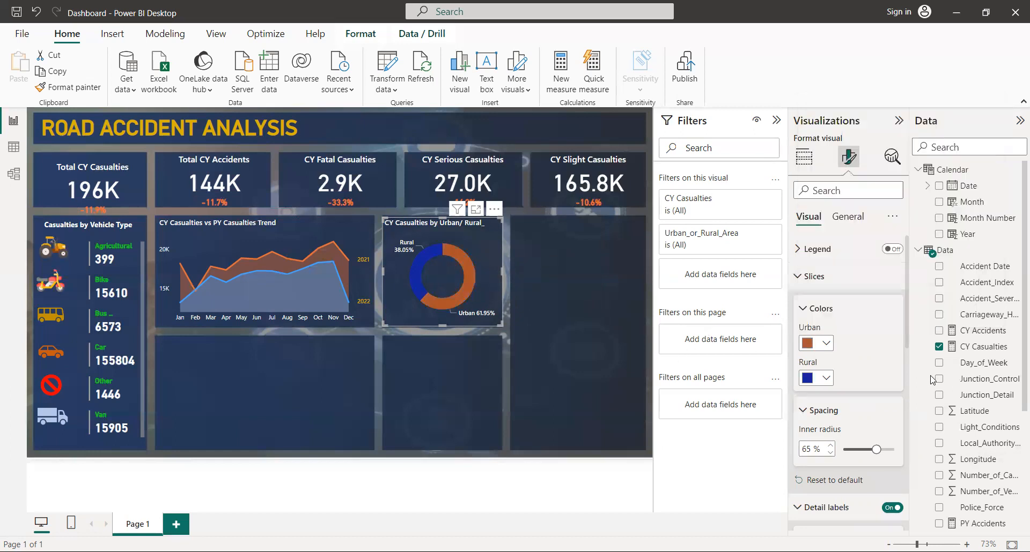
left_click(826, 378)
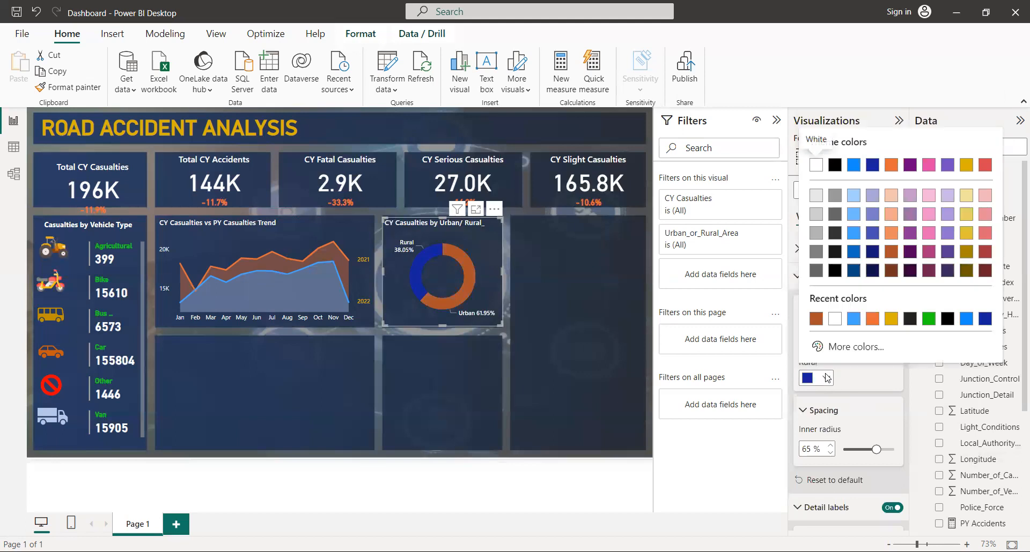
left_click(854, 320)
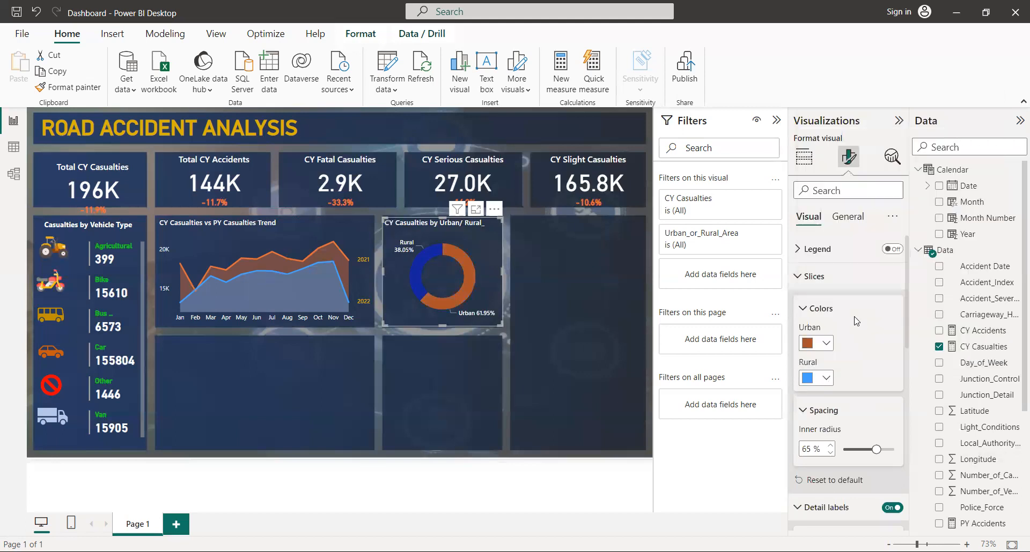
left_click(537, 403)
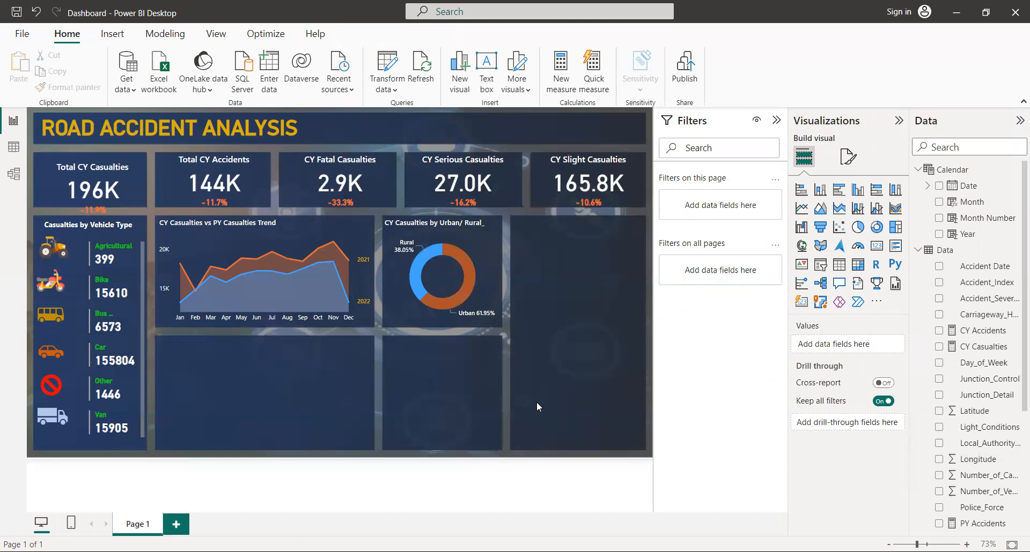
Remove the trailing underscore from the donut chart's title so it reads "CY Casualties by Urban/ Rural"
left_click(480, 224)
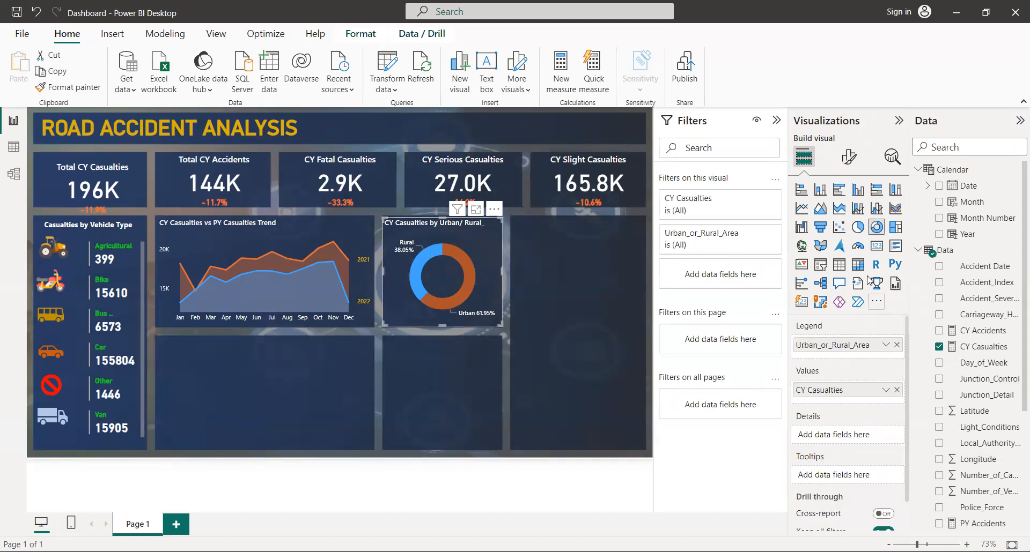
left_click(848, 158)
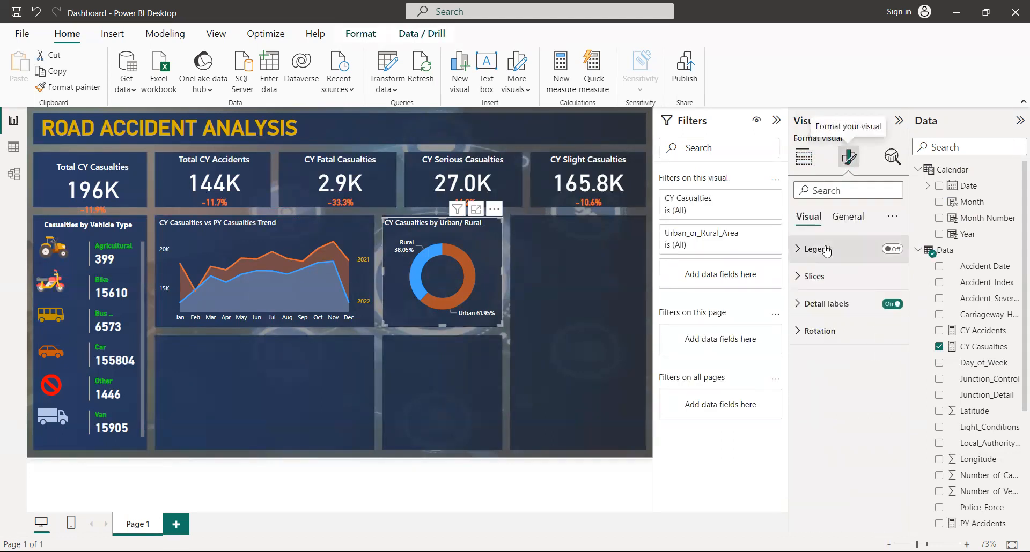
left_click(846, 216)
left_click(837, 279)
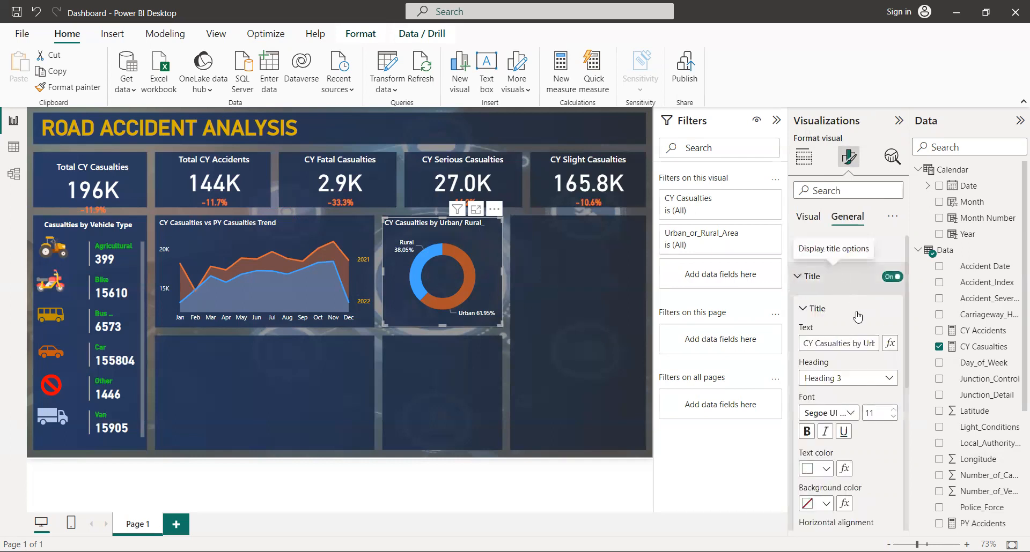
left_click(861, 339)
key("Right")
key("BackSpace")
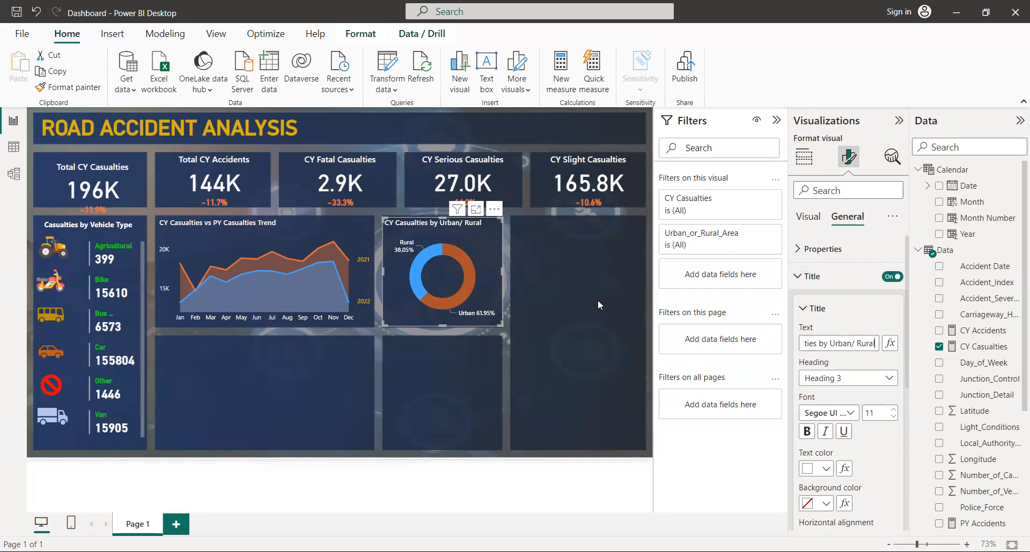
left_click(598, 300)
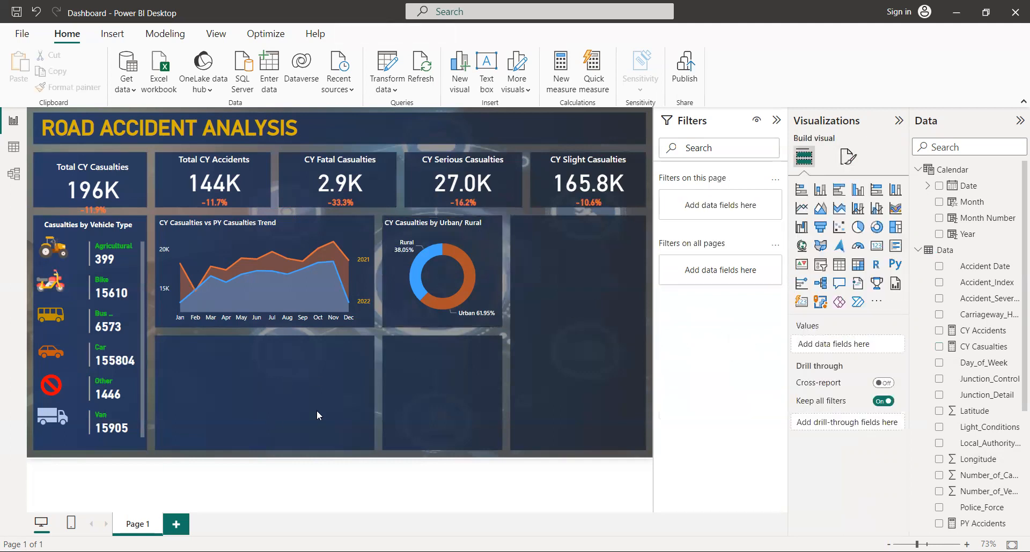